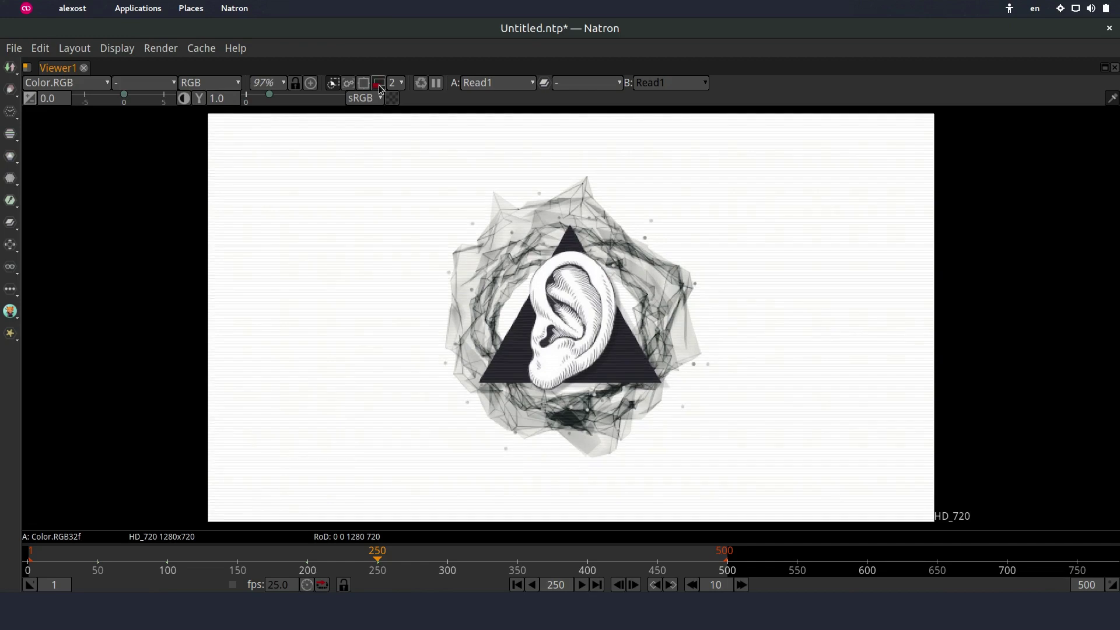
- Preview the ear clip in proxy mode at downscale levels 4, 8 and 16
left_click(379, 85)
left_click(379, 86)
left_click(397, 84)
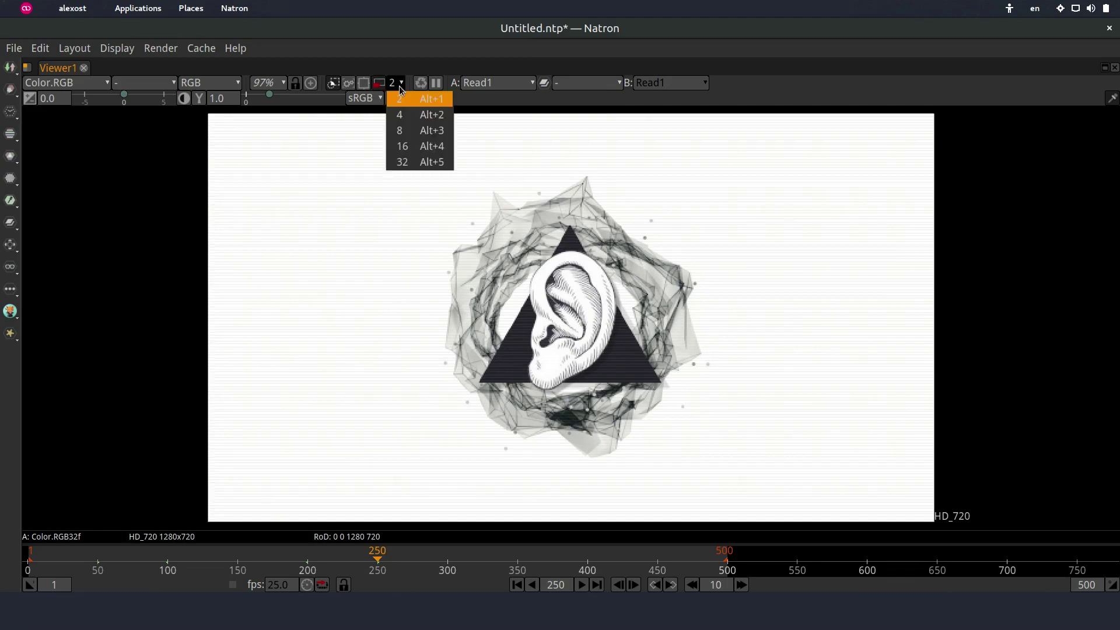
left_click(416, 116)
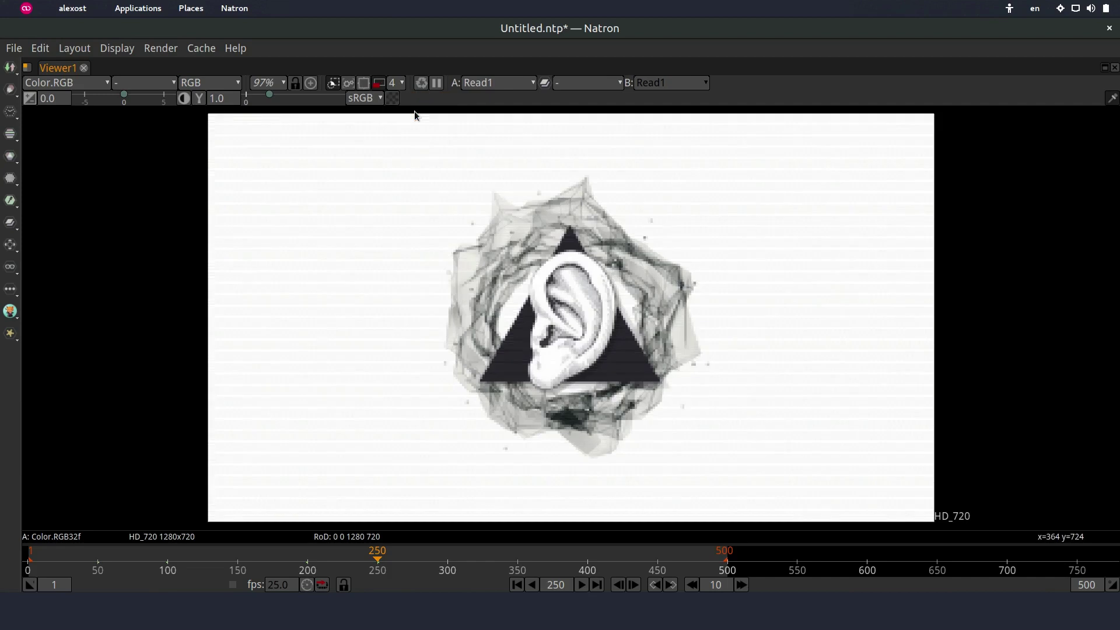
left_click(400, 83)
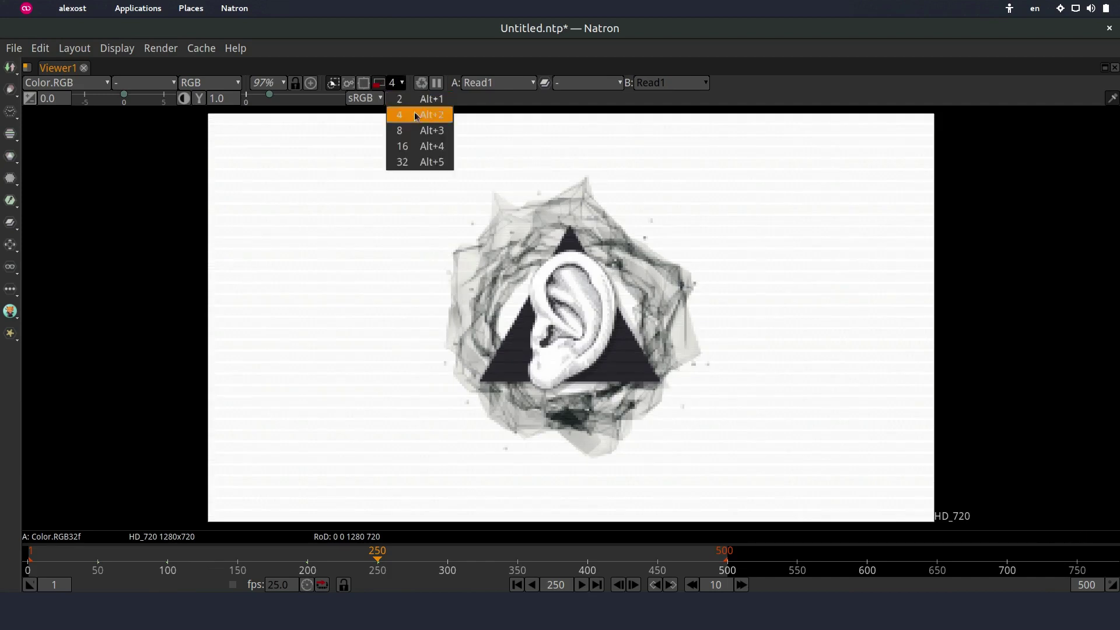
left_click(418, 131)
left_click(397, 83)
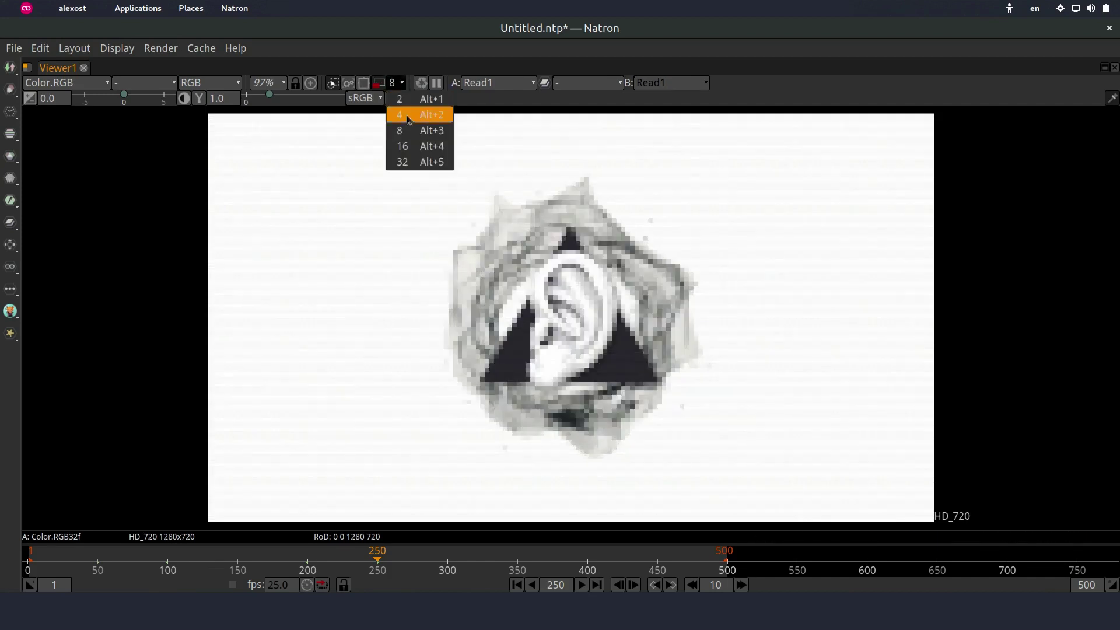
left_click(411, 147)
- Set the viewer's proxy level back to 2 and turn proxy mode off
left_click(396, 83)
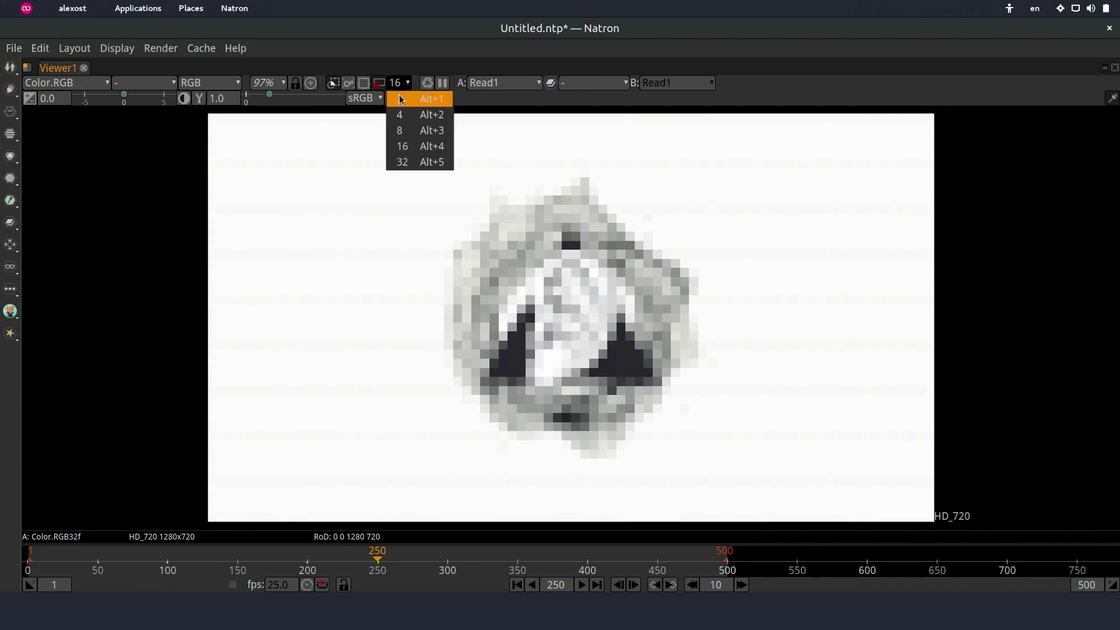
left_click(396, 99)
left_click(382, 88)
left_click(443, 85)
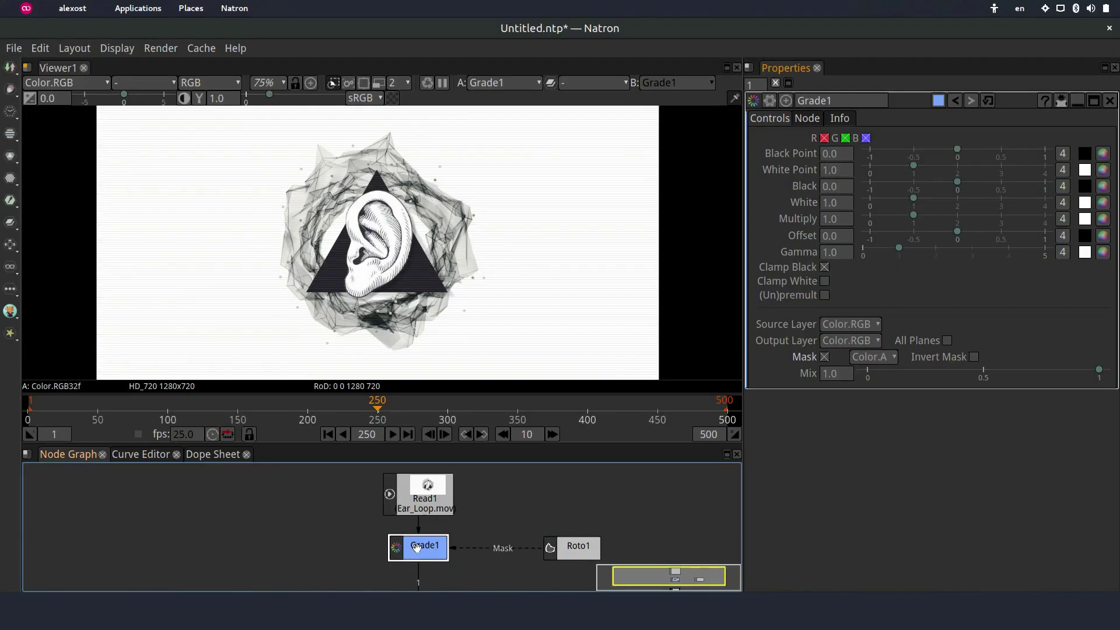
- Split Grade1's Multiply into separate channels and set its red value to 0
left_click(1063, 218)
left_click(834, 221)
type("0")
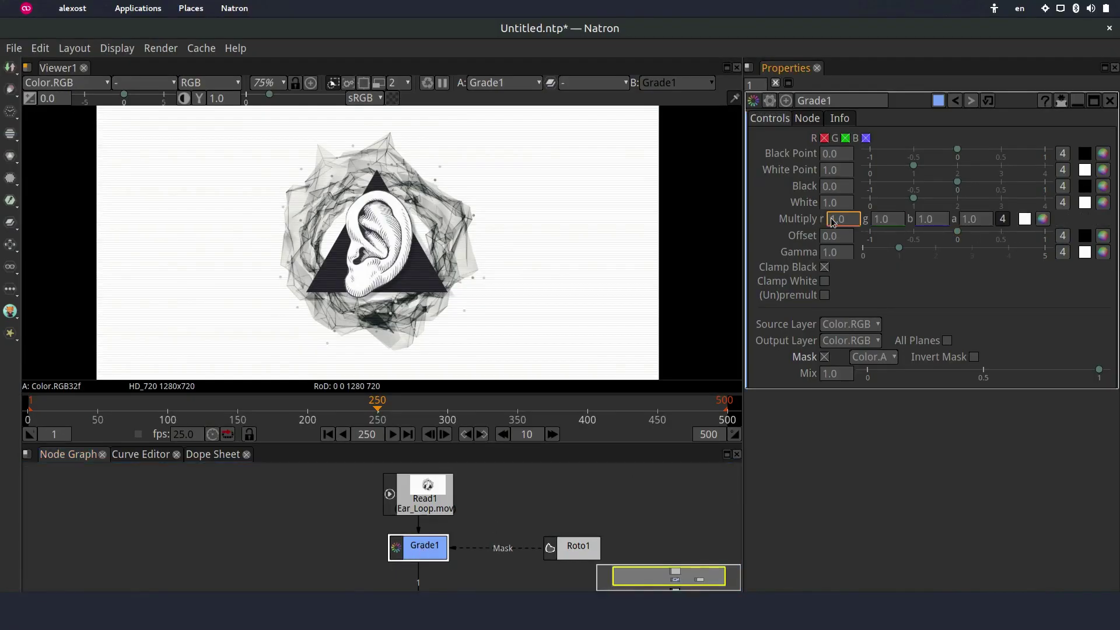
key("Return")
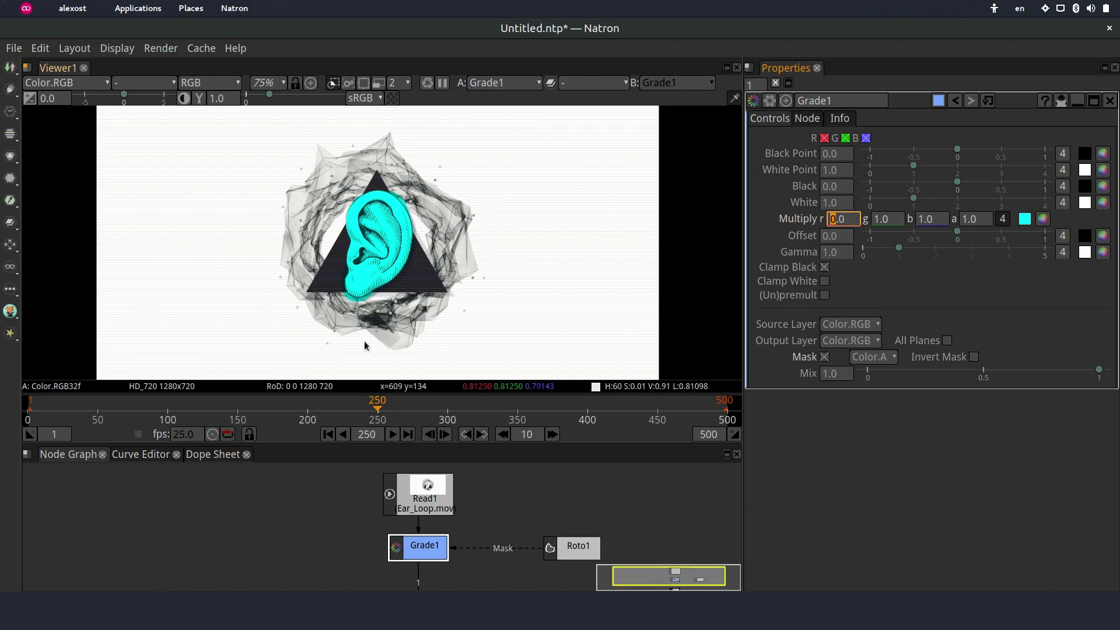
- Enable the viewer's region of interest and shrink it from two opposite corners to fit closely around the ear
left_click(363, 88)
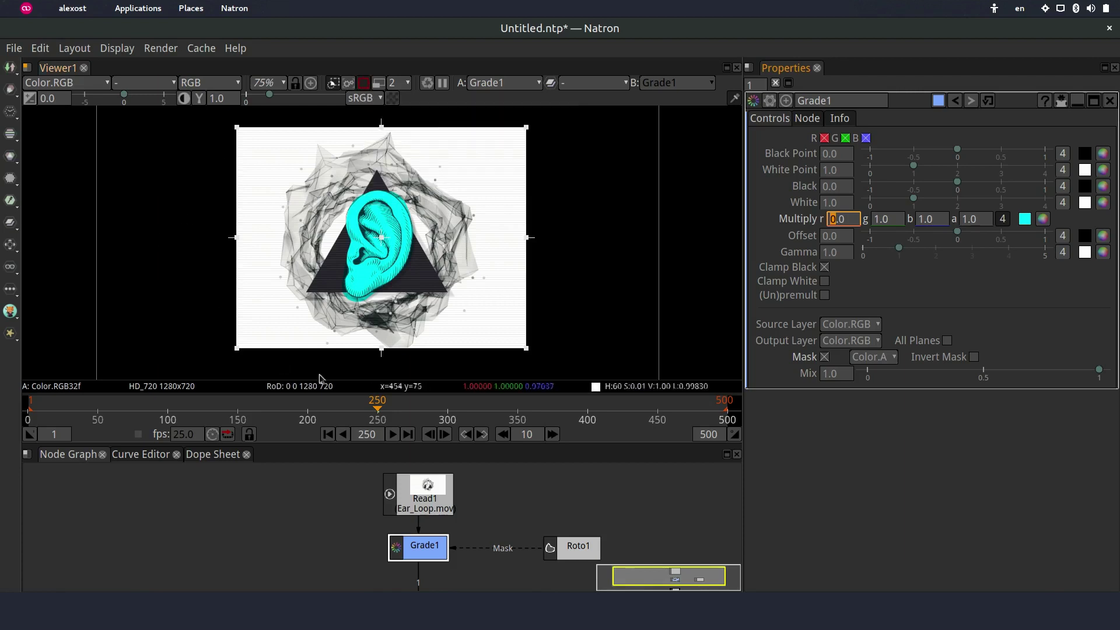
left_click(363, 83)
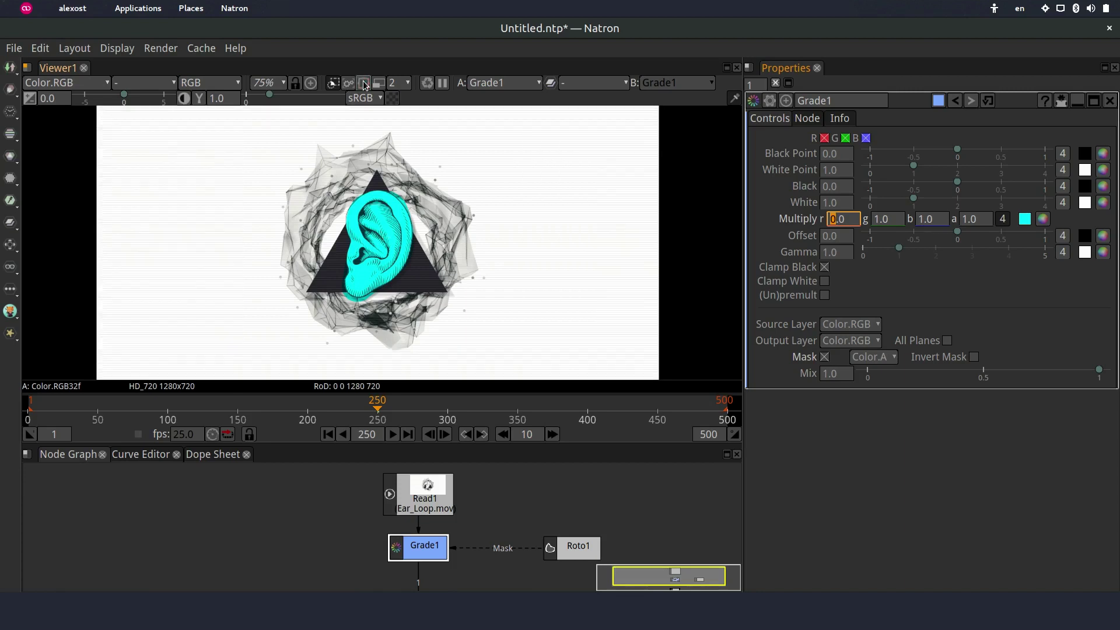
left_click(363, 83)
left_click_drag(234, 127, 326, 171)
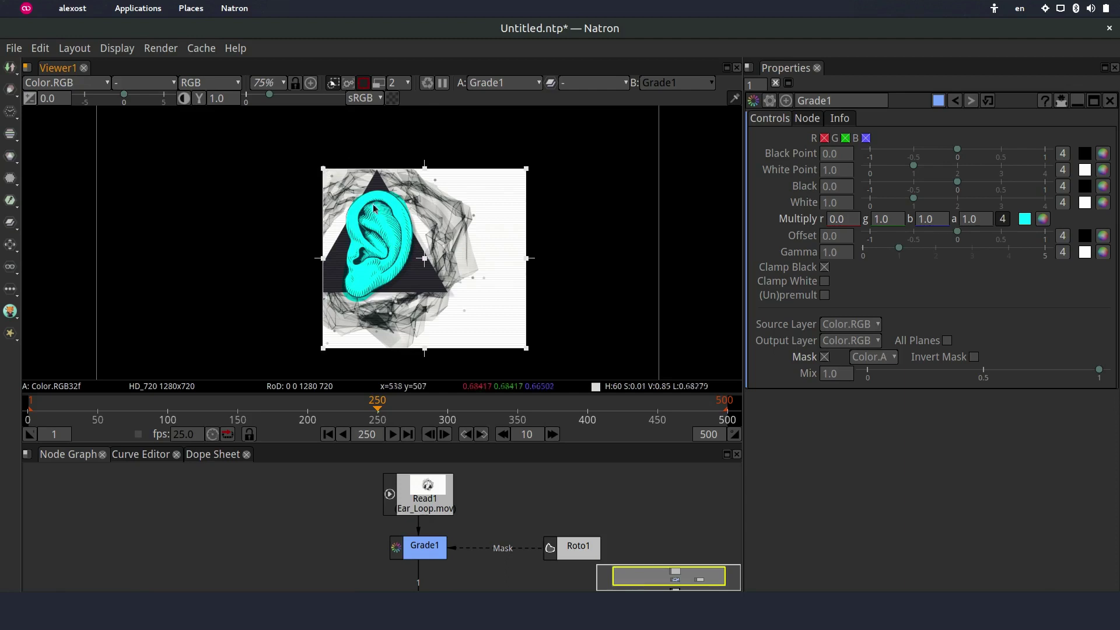
left_click_drag(524, 347, 441, 326)
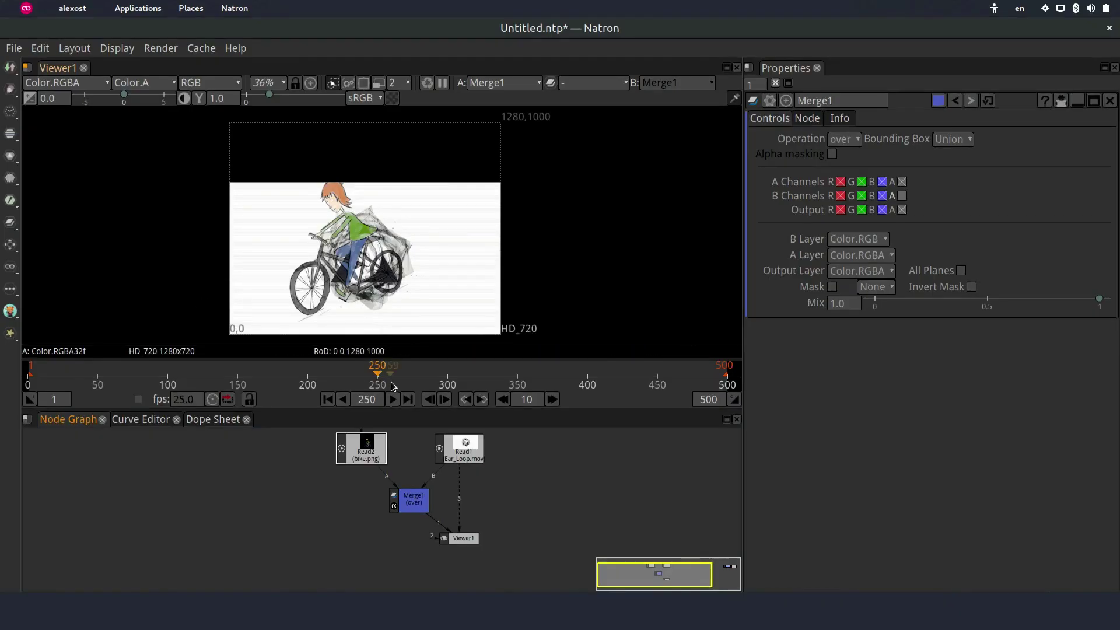
- Compare the ear clip, the bike image and the Merge1 output in the viewer to examine their frame sizes
left_click(463, 443)
key("1")
left_click(364, 450)
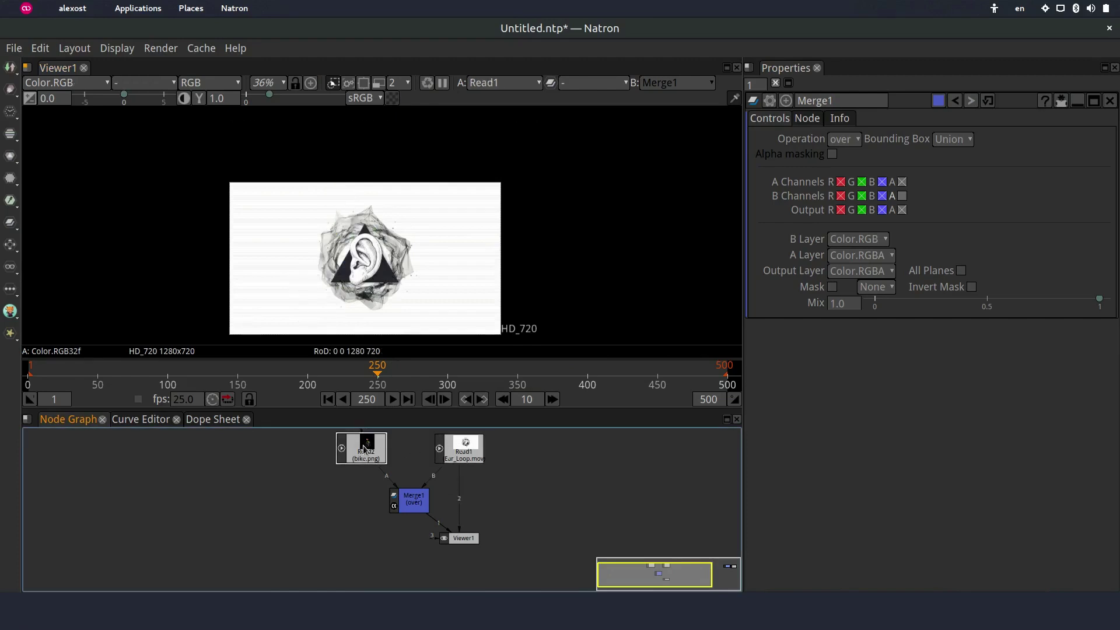
key("1")
left_click(409, 500)
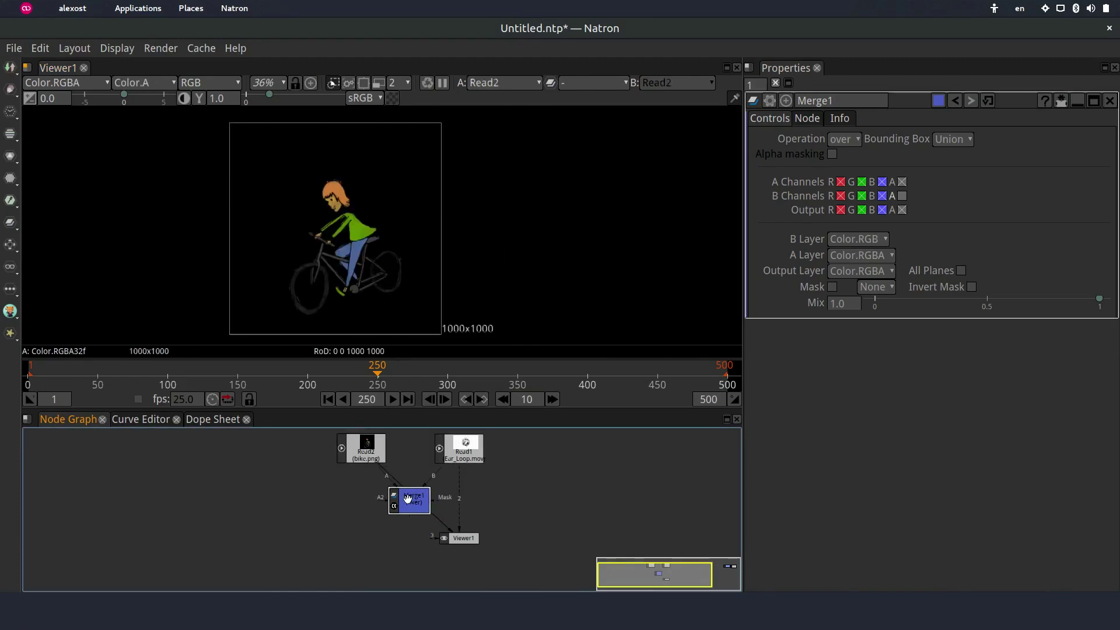
key("1")
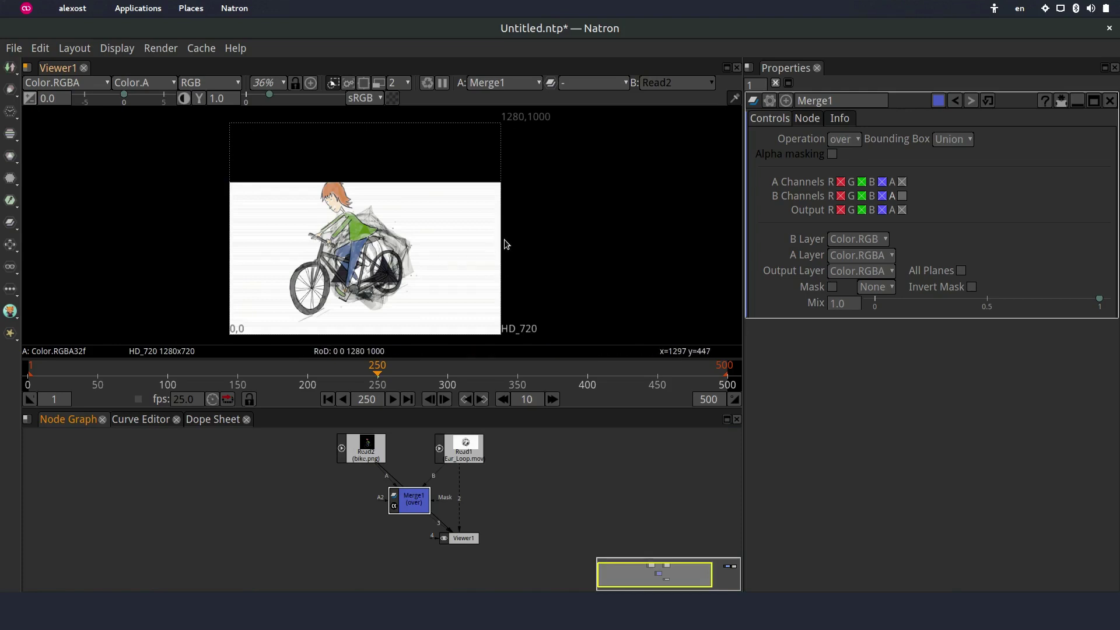
left_click(366, 458)
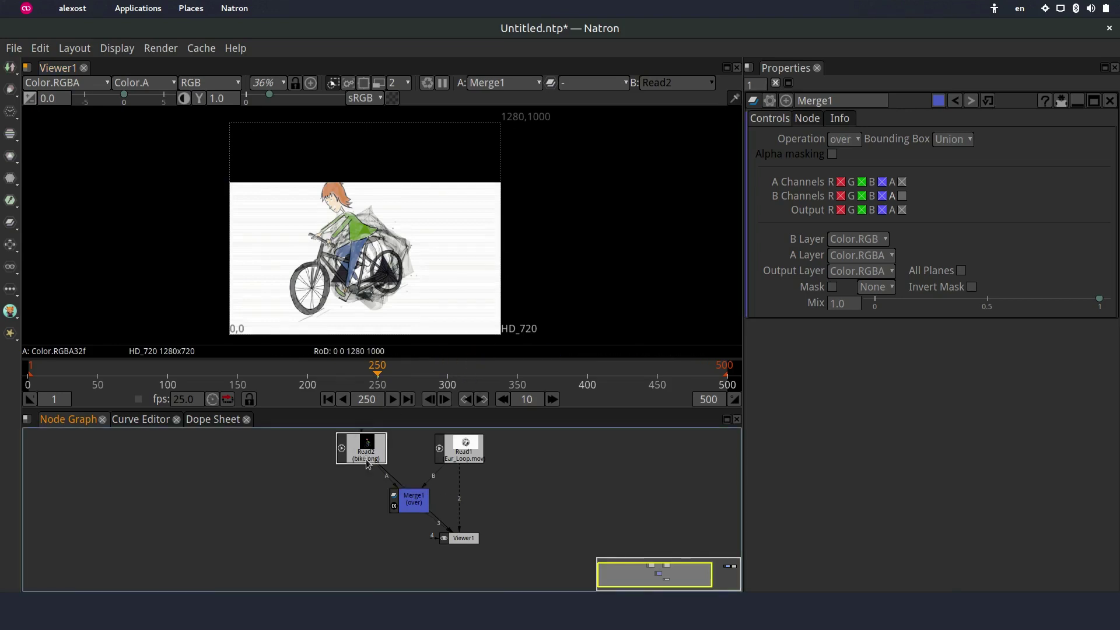
key("1")
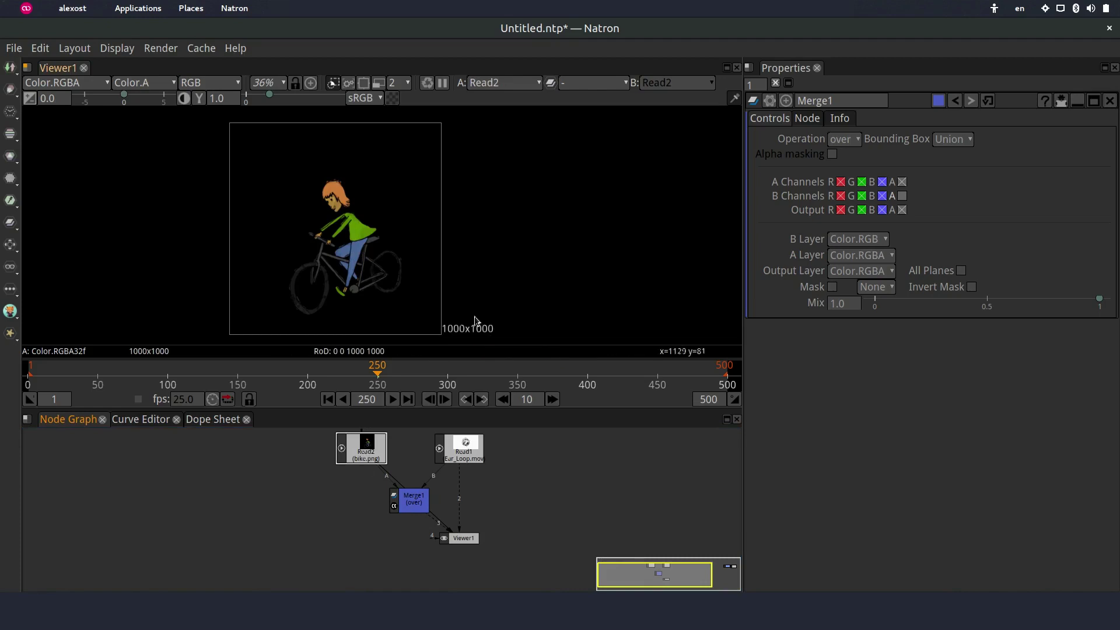
left_click(463, 450)
key("1")
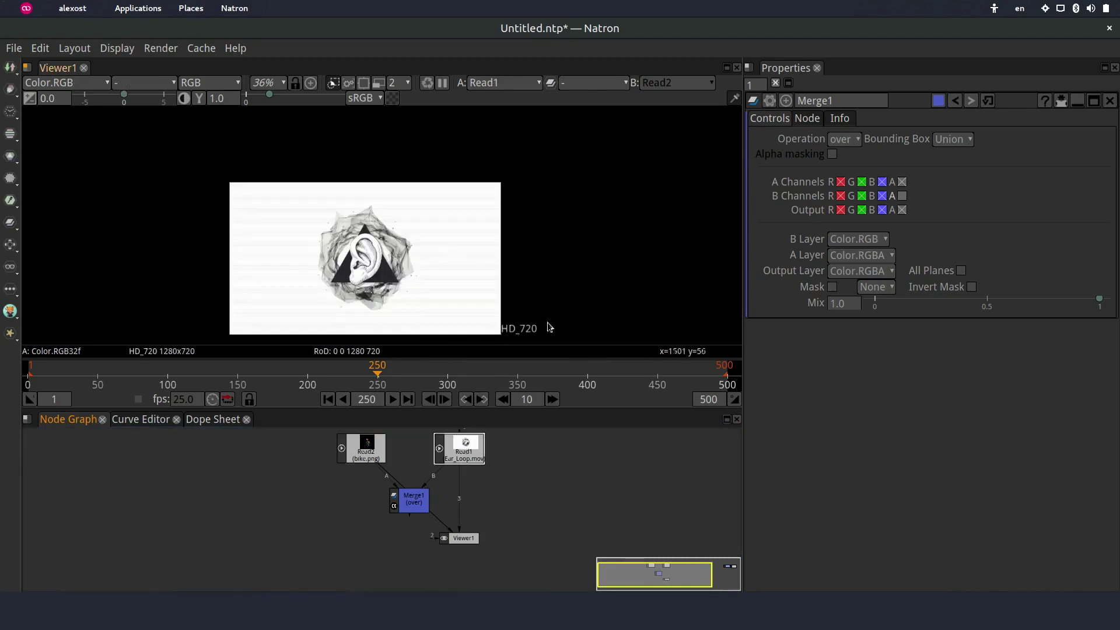
left_click(417, 503)
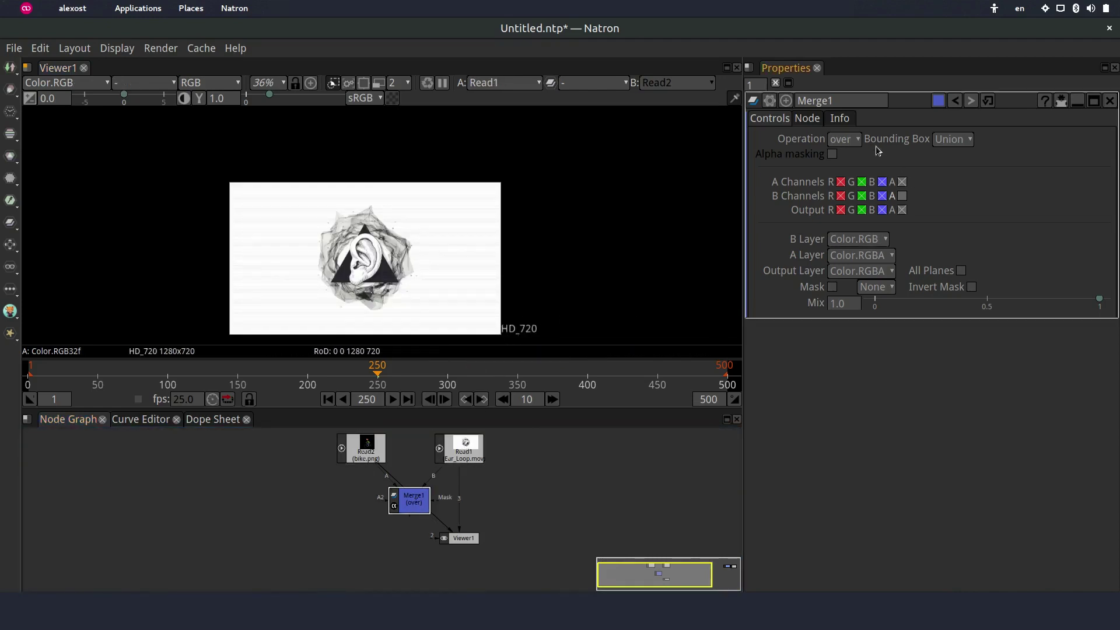
key("1")
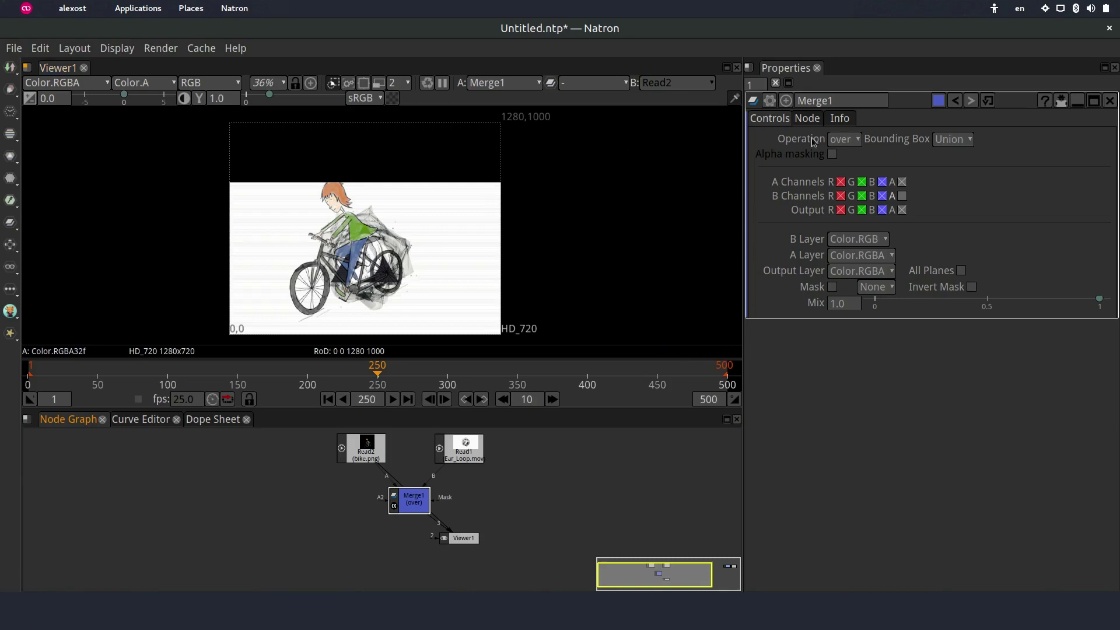
- Try Merge1's bounding box as Intersection and A, and finally set it to B
left_click(965, 143)
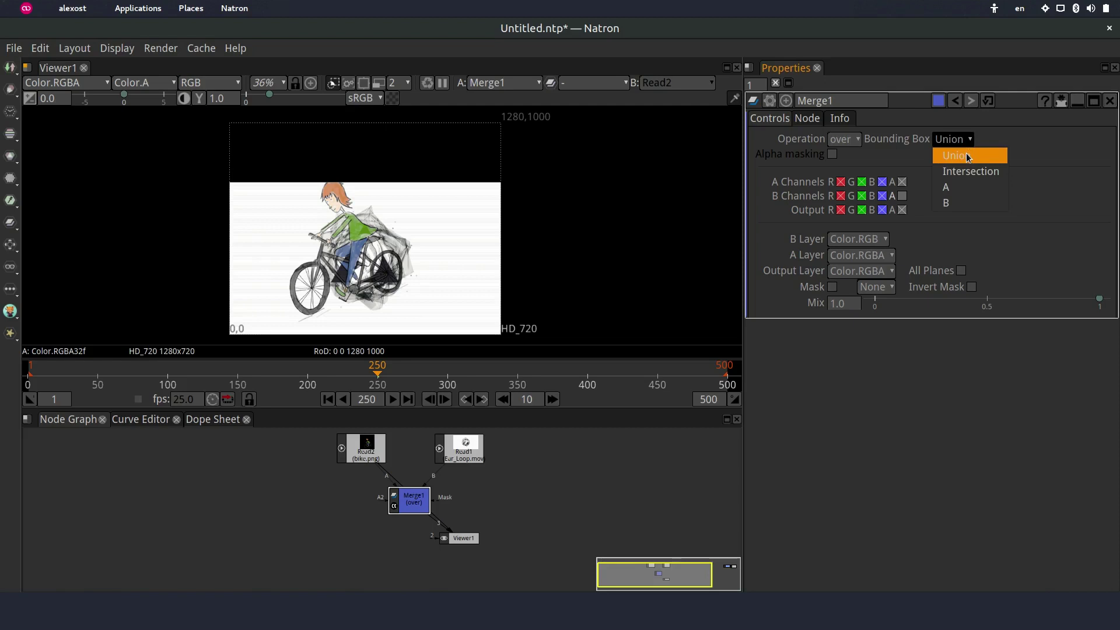
left_click(968, 170)
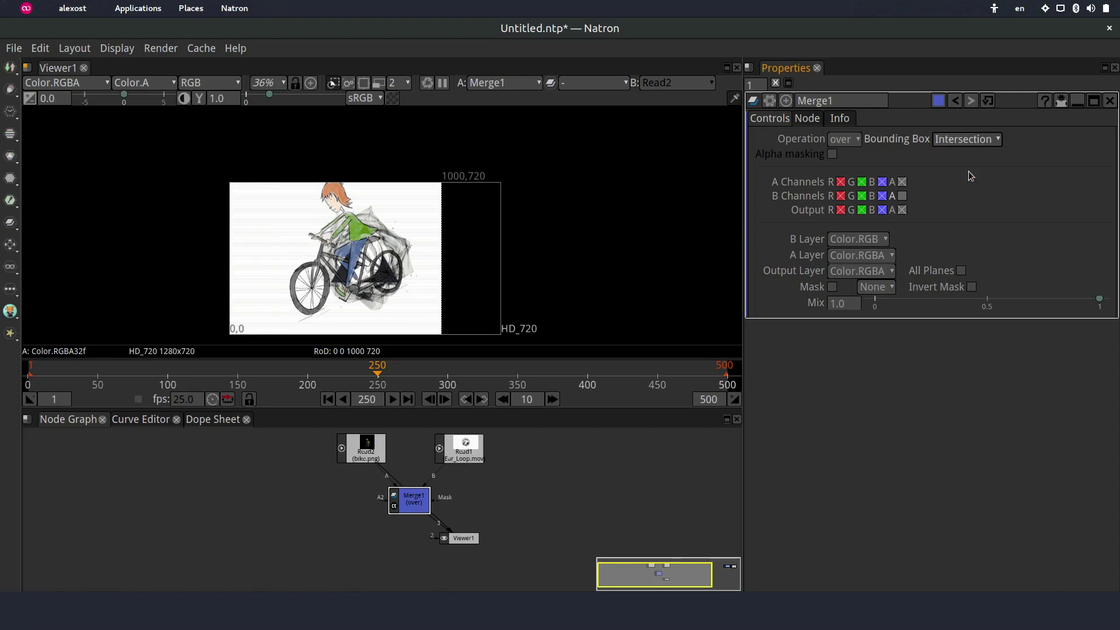
left_click(965, 139)
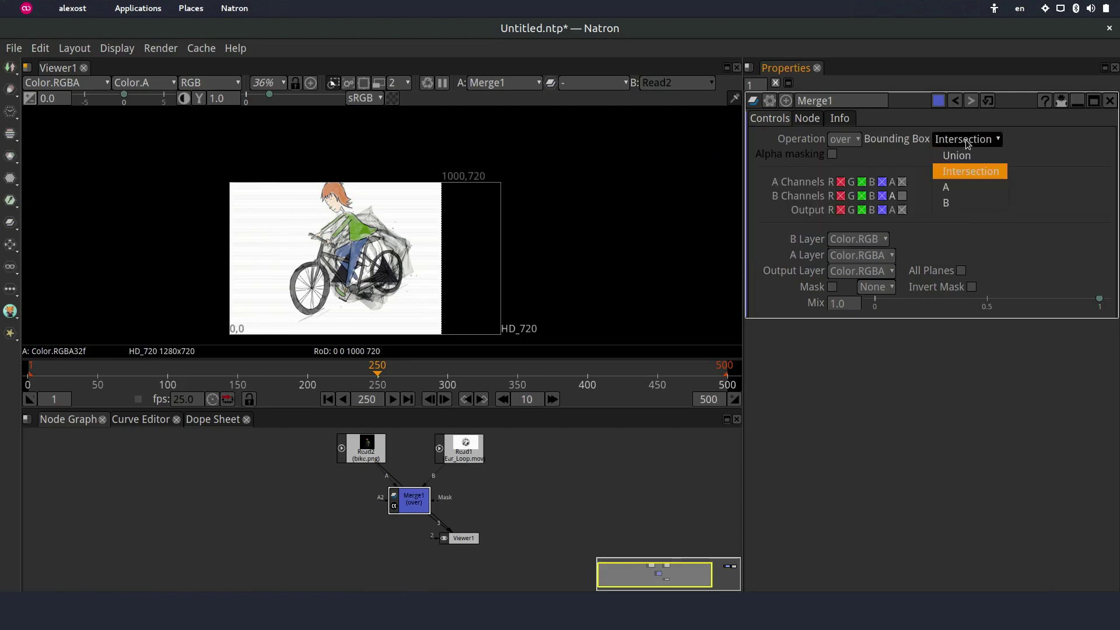
left_click(961, 181)
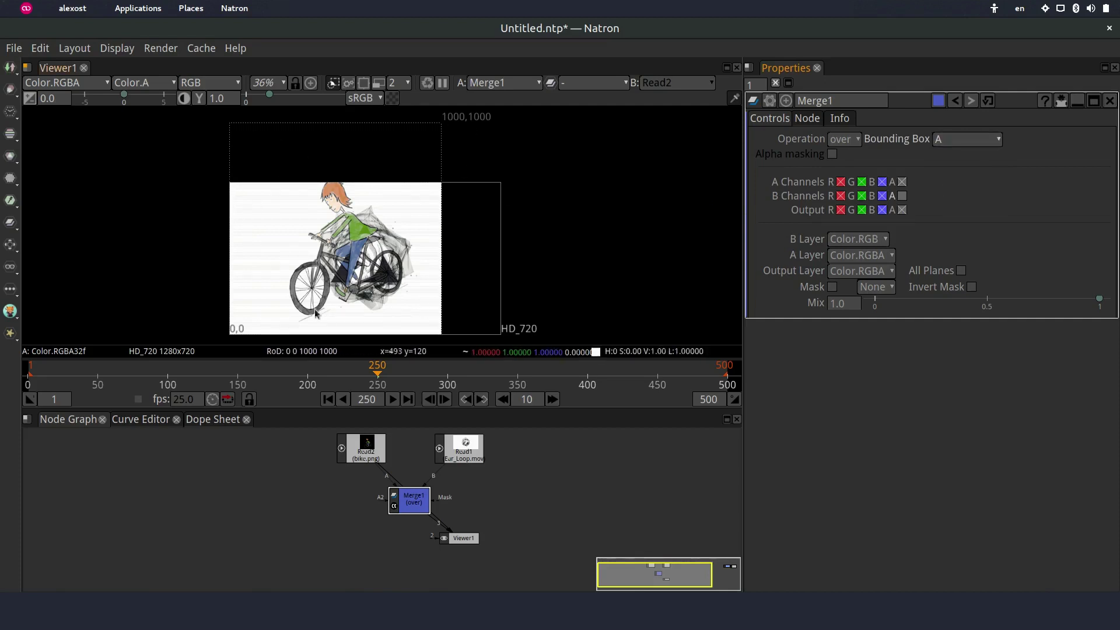
left_click(945, 143)
left_click(947, 202)
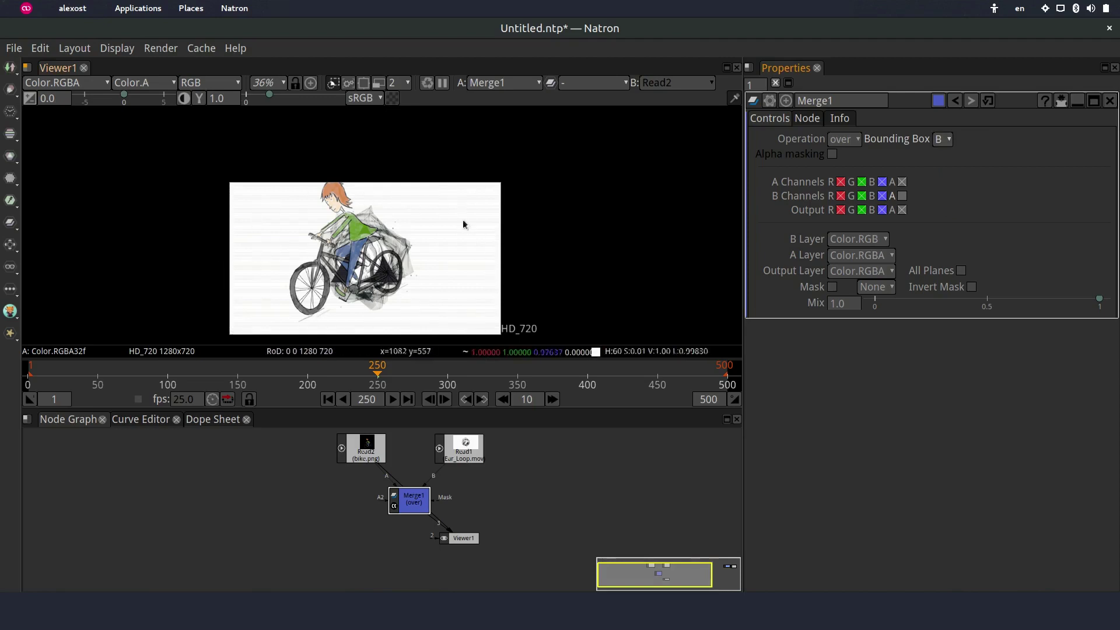
- Insert a Transform node between the bike.png Read node and Merge1
left_click_drag(418, 279, 419, 252)
scroll(368, 239, "up", 4)
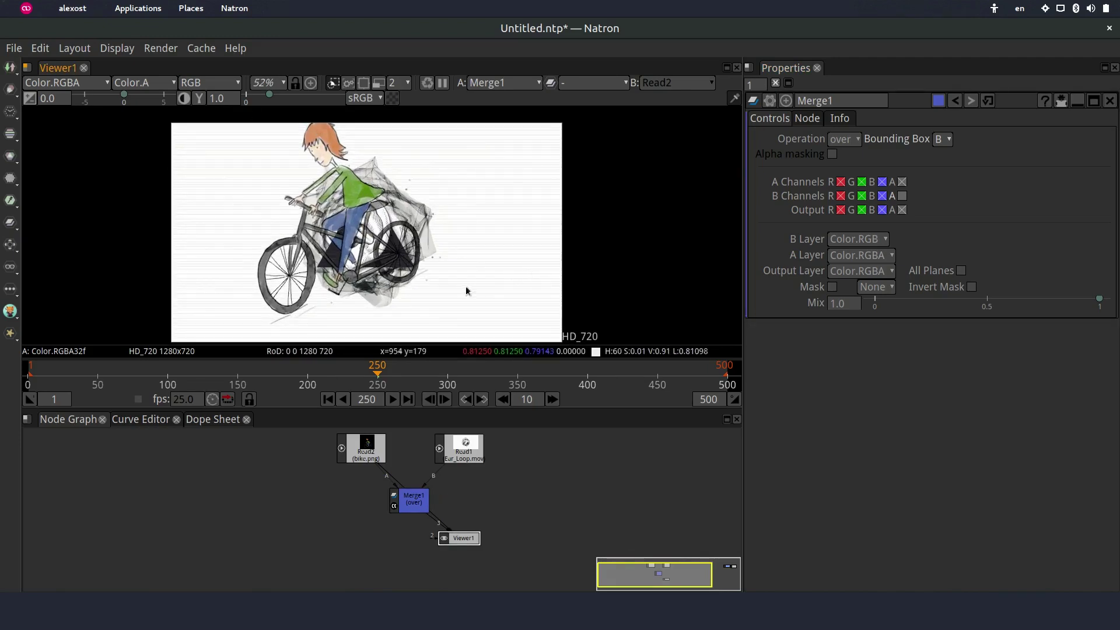
left_click_drag(374, 450, 361, 439)
key("t")
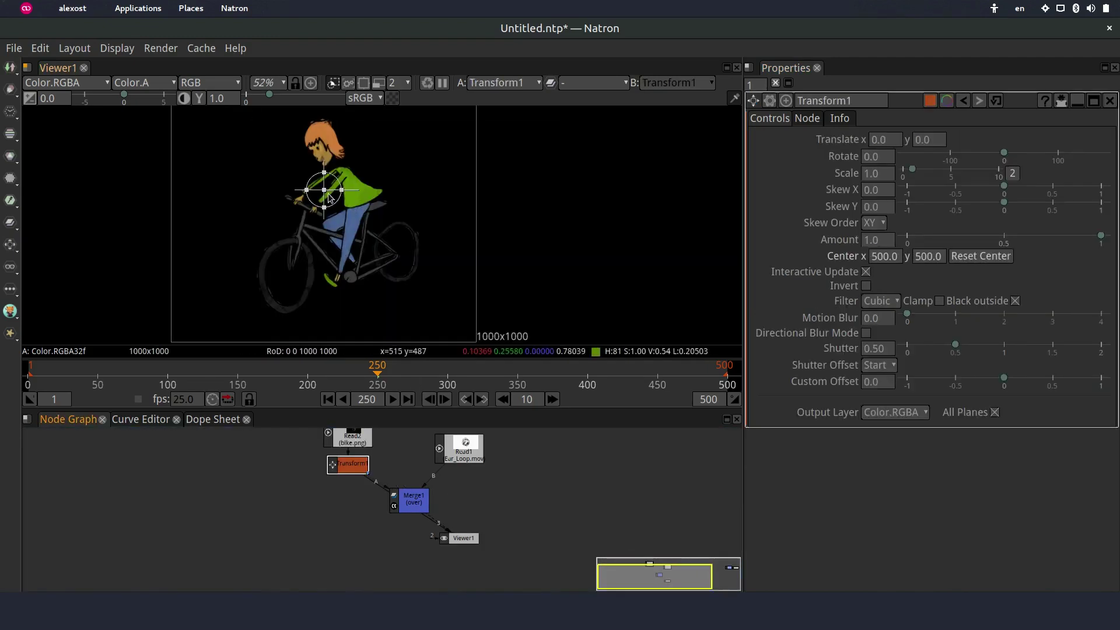
- View the Merge1 output and move the bike slightly right and down over the ear background
left_click(419, 502)
key("1")
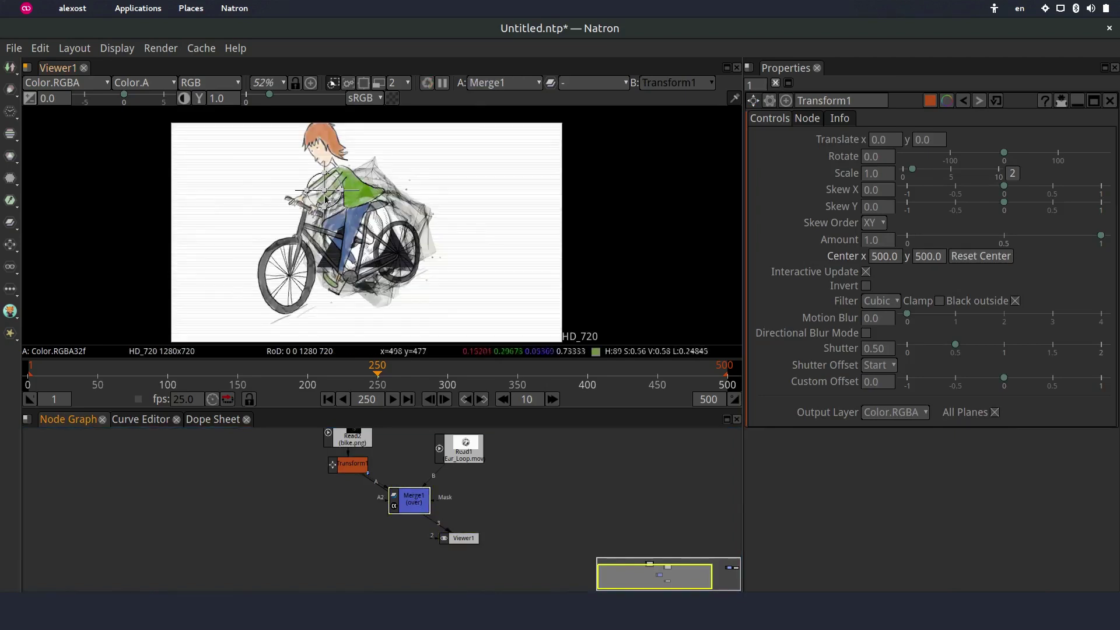
left_click_drag(324, 193, 361, 208)
scroll(436, 212, "down", 2)
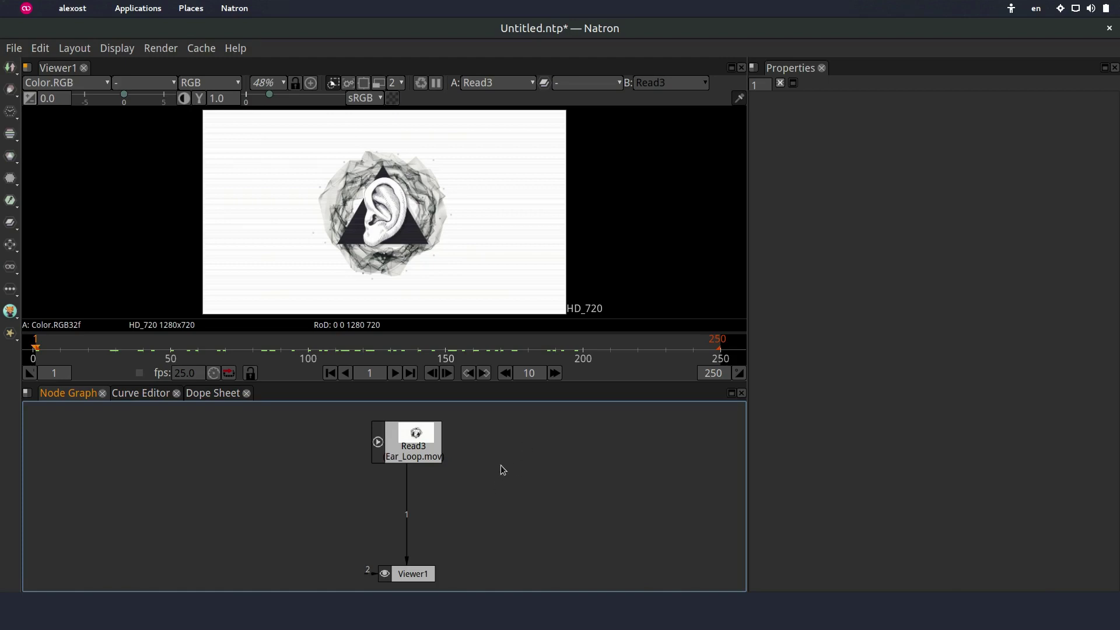
- Add a Write node to the graph without choosing an output file
key("w")
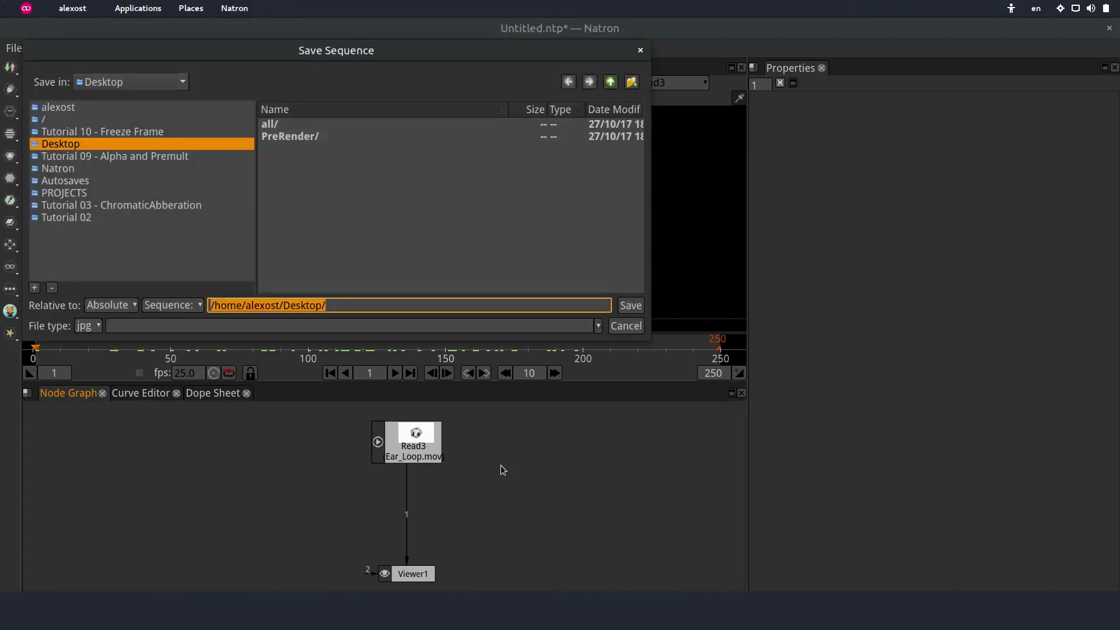
left_click(626, 325)
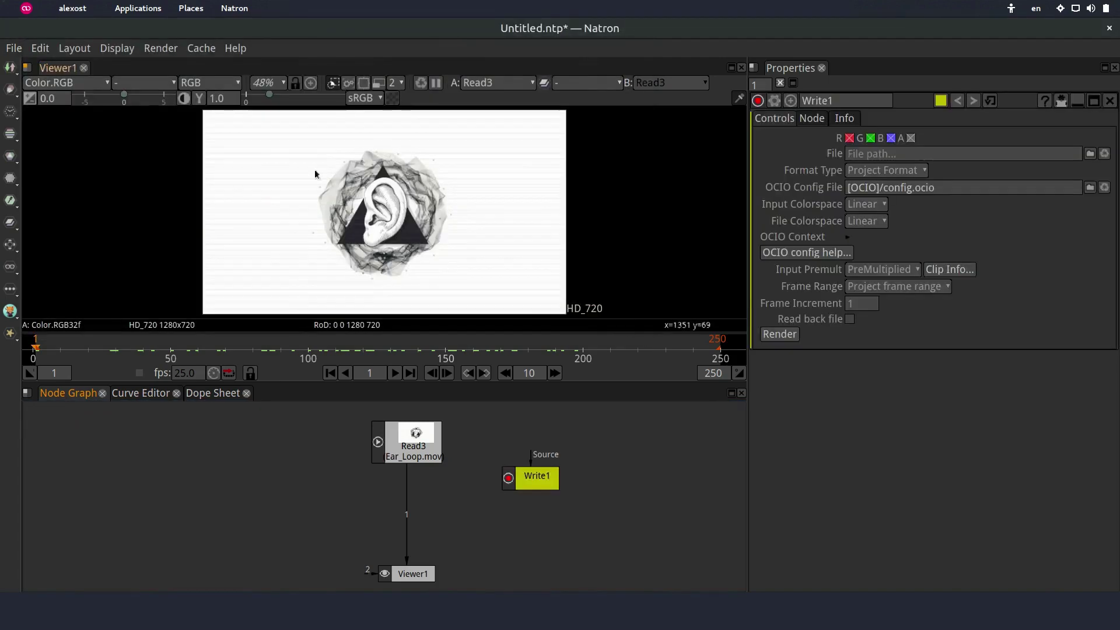
left_click(11, 67)
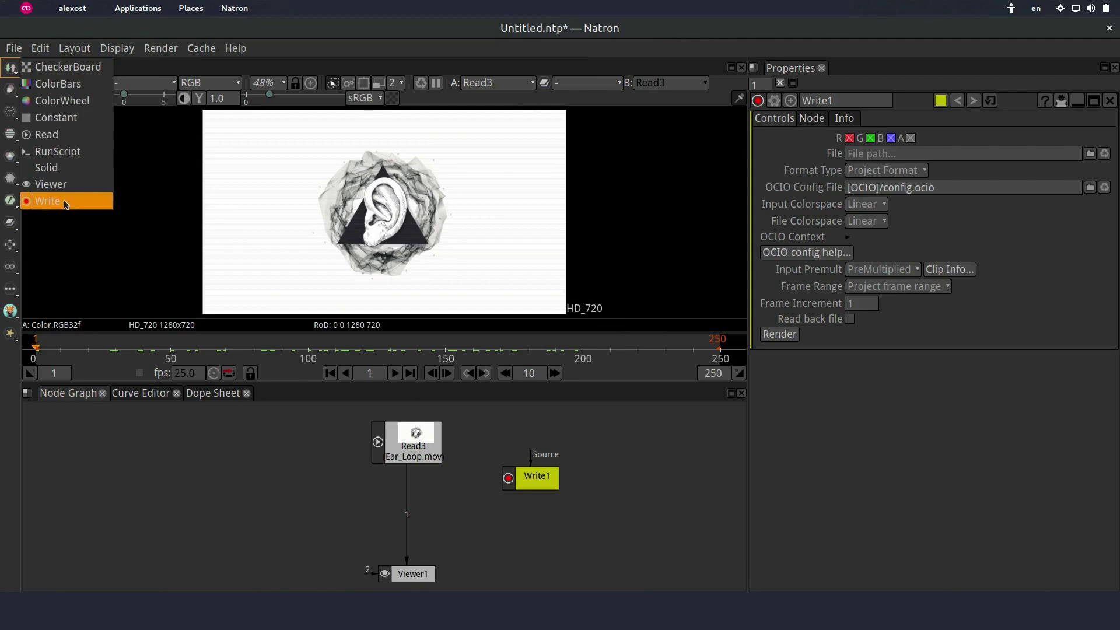
- Set Write1's output to a PNG sequence named preRender.####.png in the PreRender folder on the Desktop
left_click(534, 480)
left_click(534, 479)
left_click(1090, 154)
double_click(290, 136)
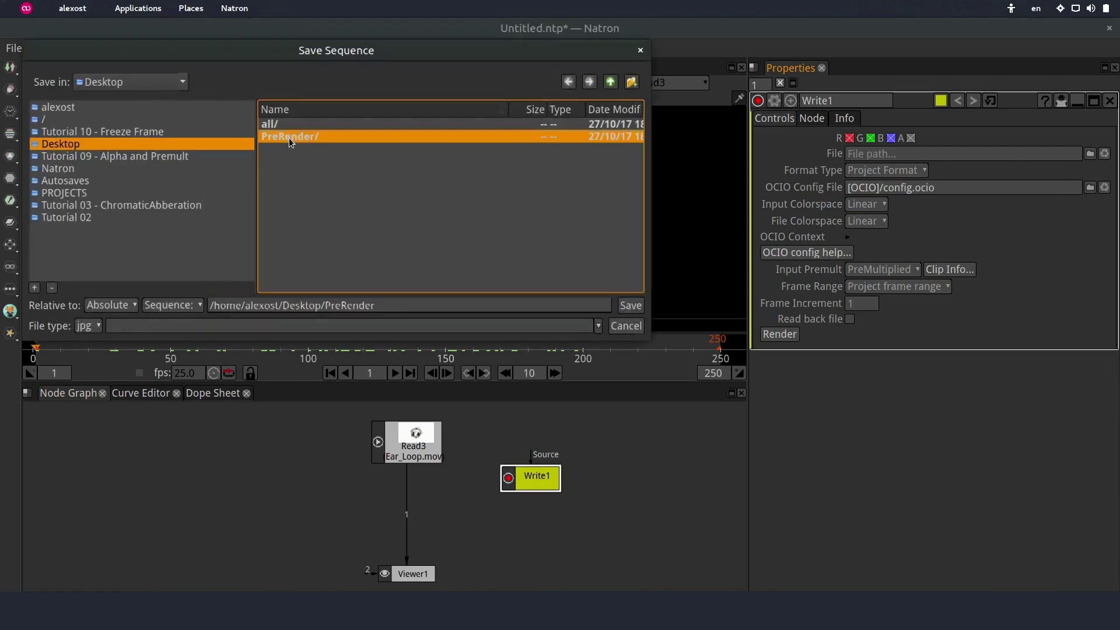
left_click(416, 304)
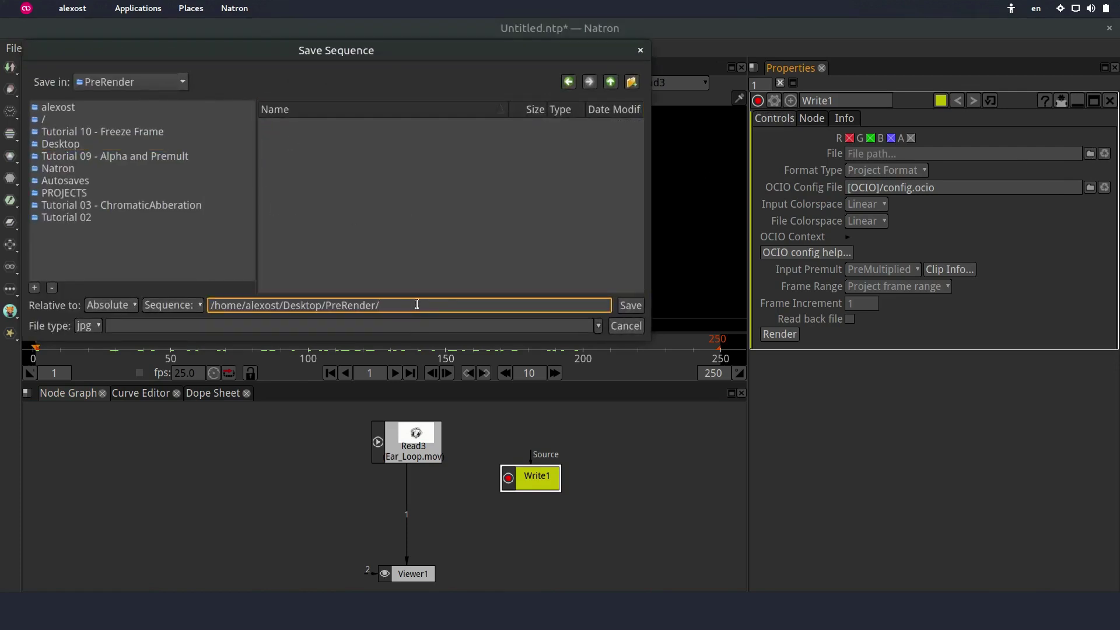
type("preRende")
type("r.####.png")
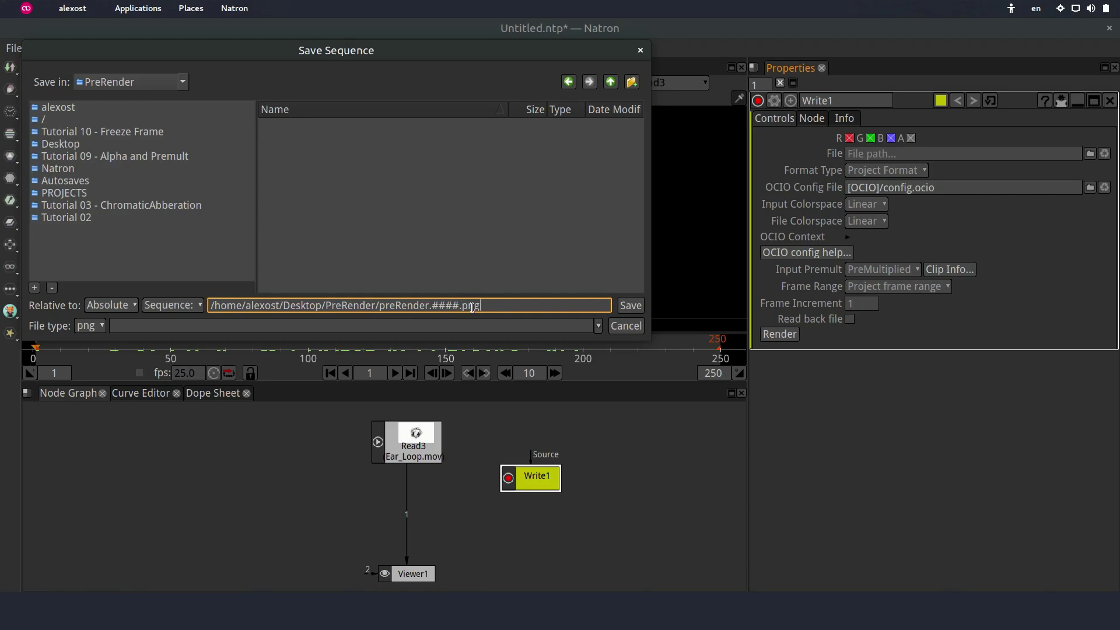
left_click(630, 306)
- Connect the Write1 node's Source input to the Ear_Loop.mov Read node and render the sequence
left_click_drag(540, 456, 413, 434)
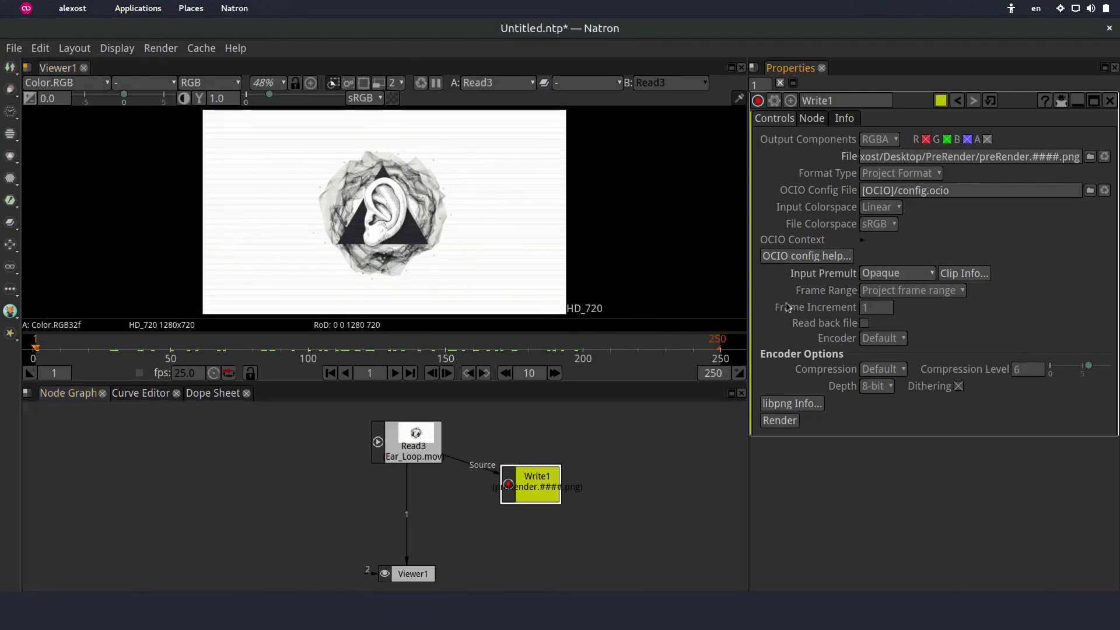
left_click(778, 420)
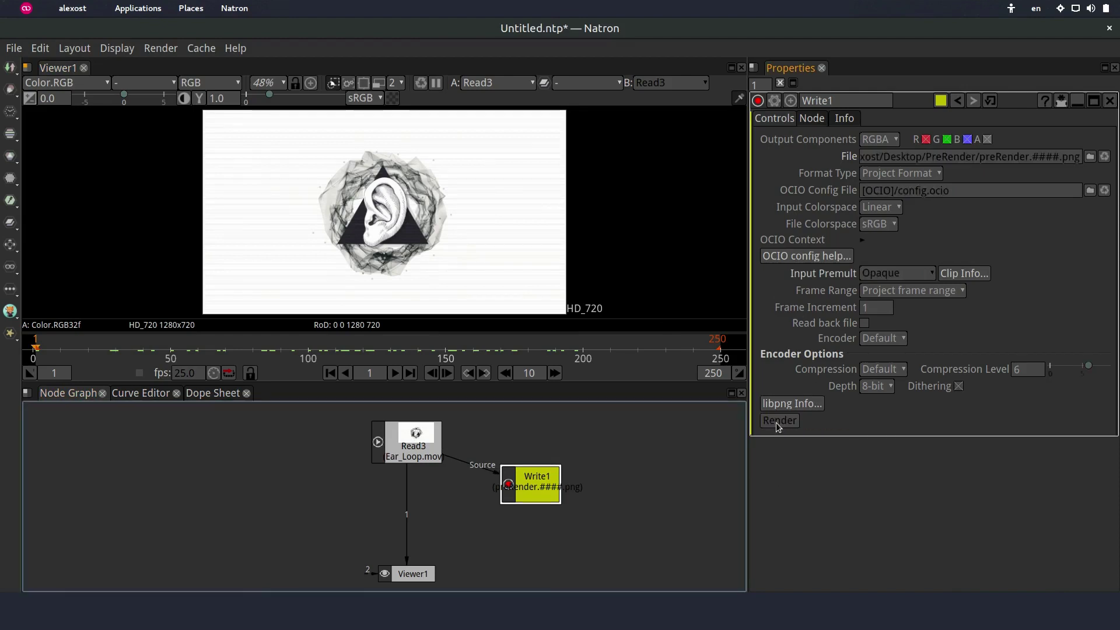
- Compare the File and Sequence listing modes for the numbered PNGs in a new Read node's file browser, without loading anything
left_click(10, 67)
left_click(46, 134)
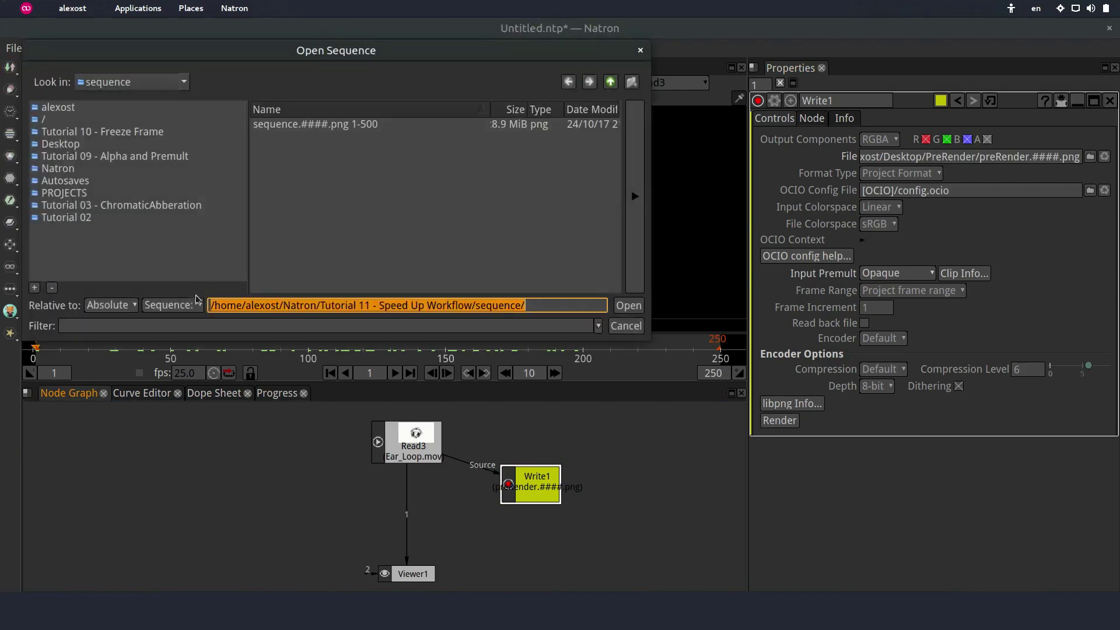
left_click(168, 306)
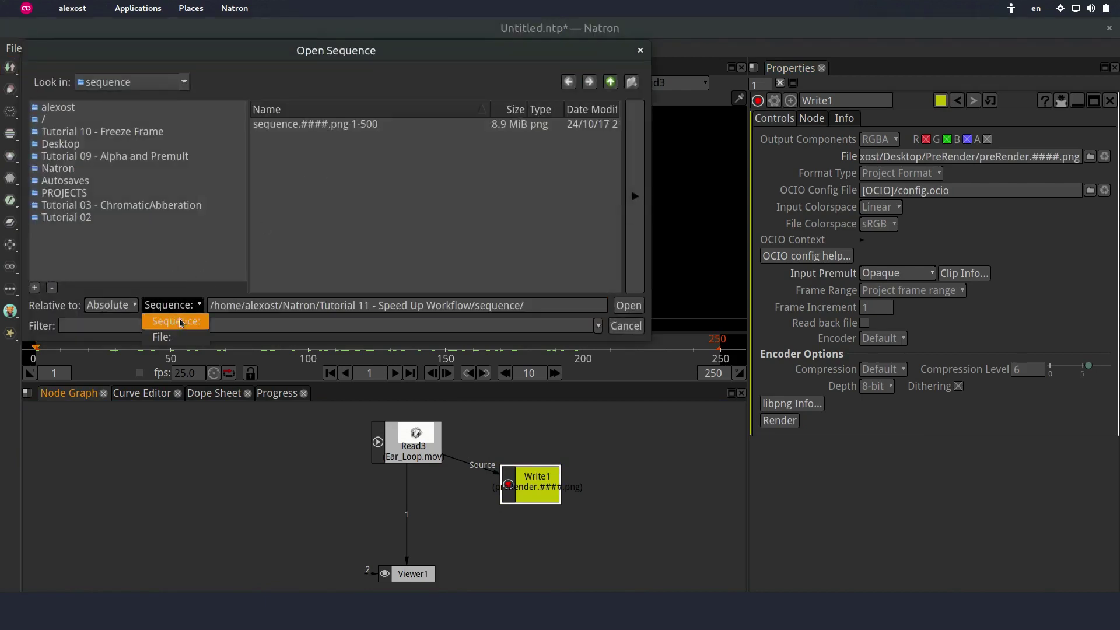
left_click(181, 337)
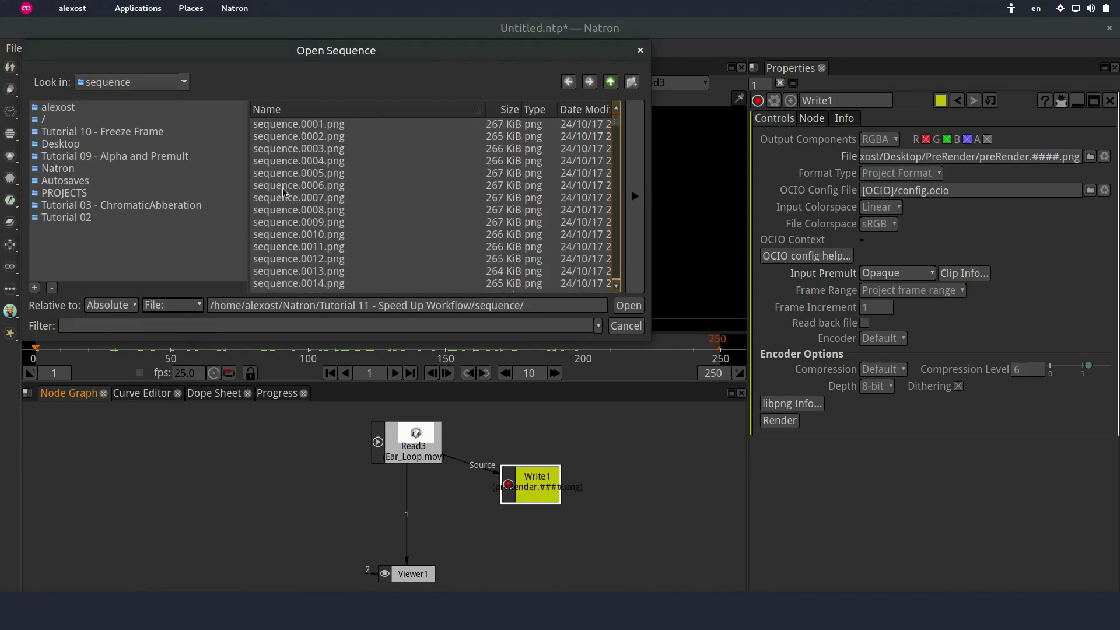
left_click(182, 305)
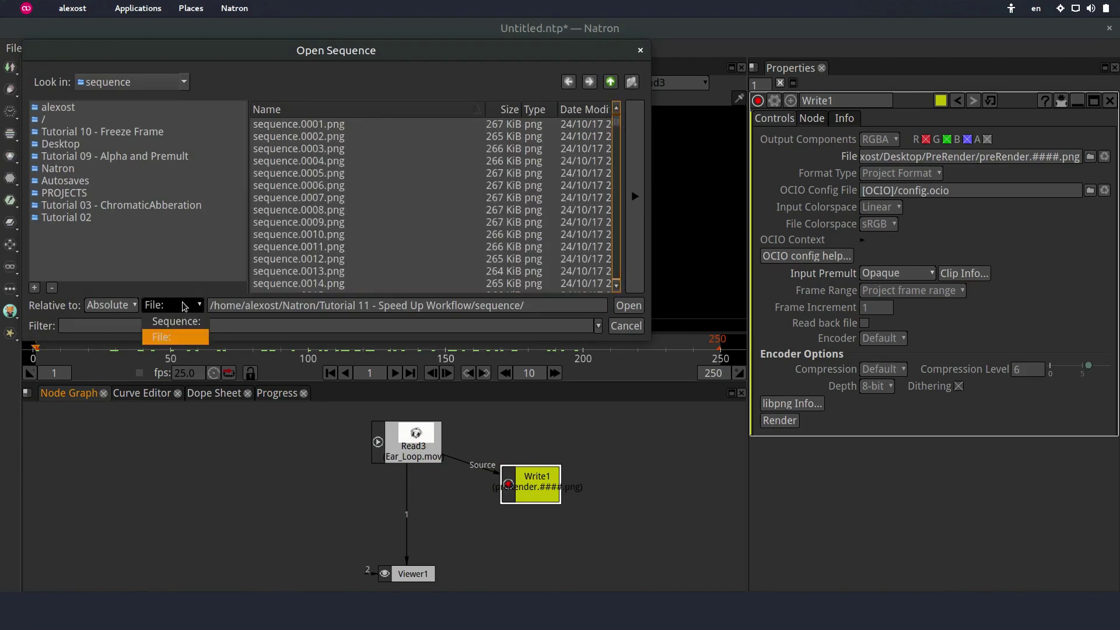
left_click(193, 322)
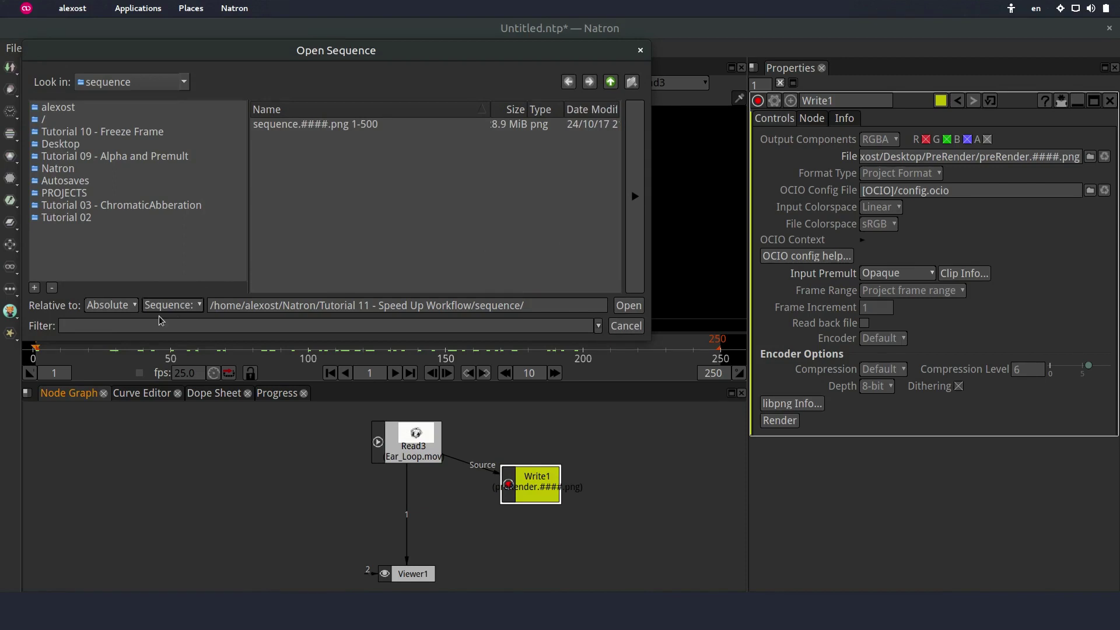
left_click(640, 52)
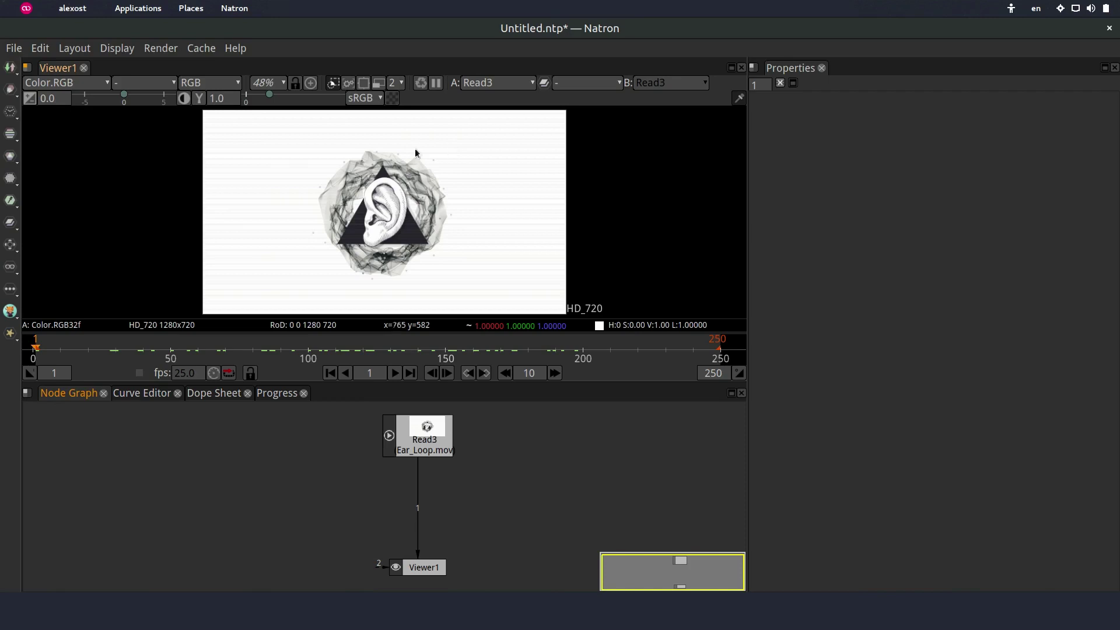
- Clear all of the project's caches
left_click(203, 49)
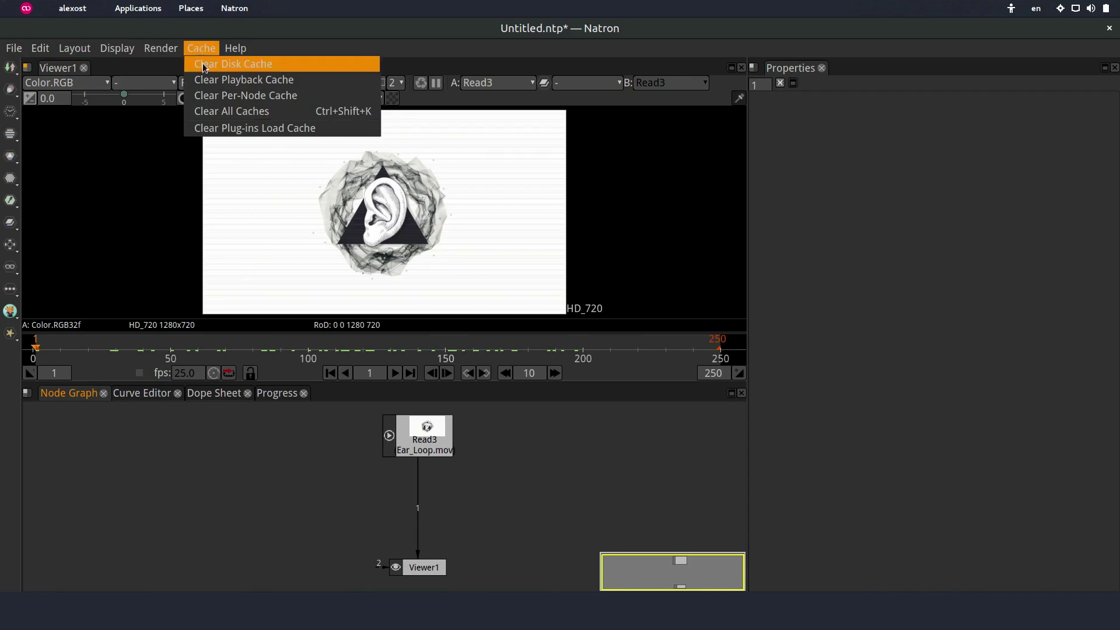
left_click(358, 110)
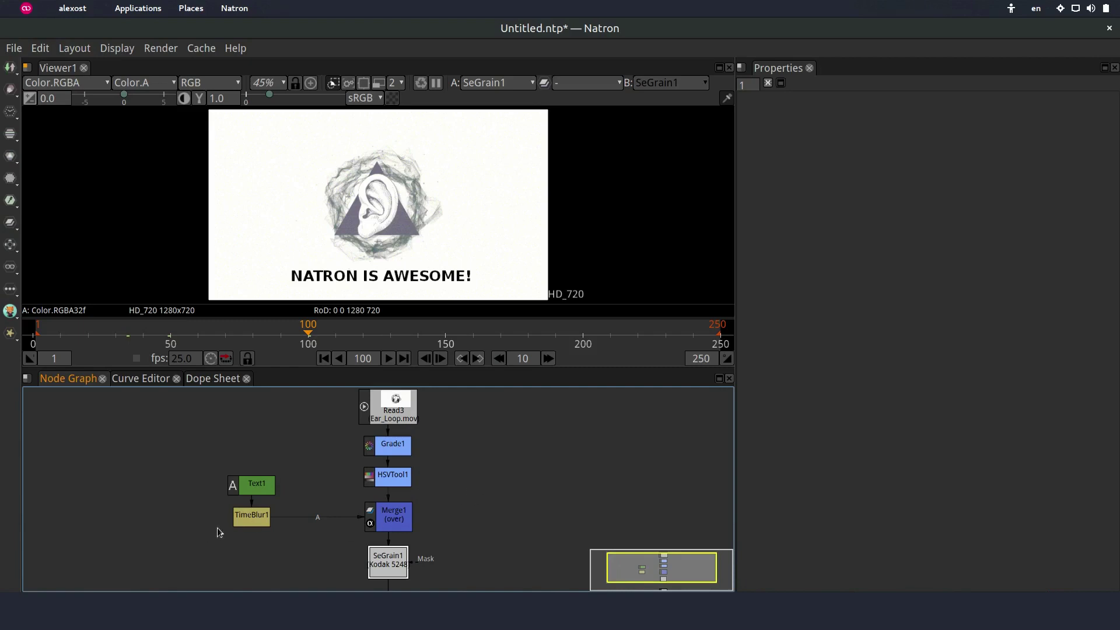
- Go to frame 44 and disable the SeGrain1 node
scroll(239, 524, "up", 5)
left_click(257, 509)
left_click(212, 332)
left_click(153, 333)
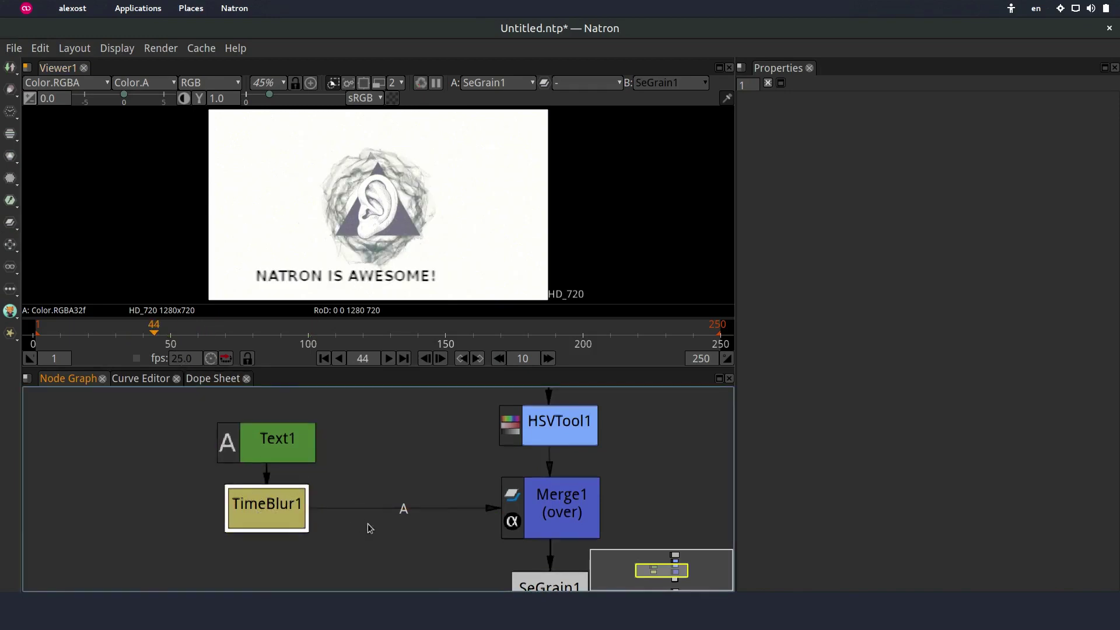
left_click_drag(369, 525, 331, 478)
left_click(518, 555)
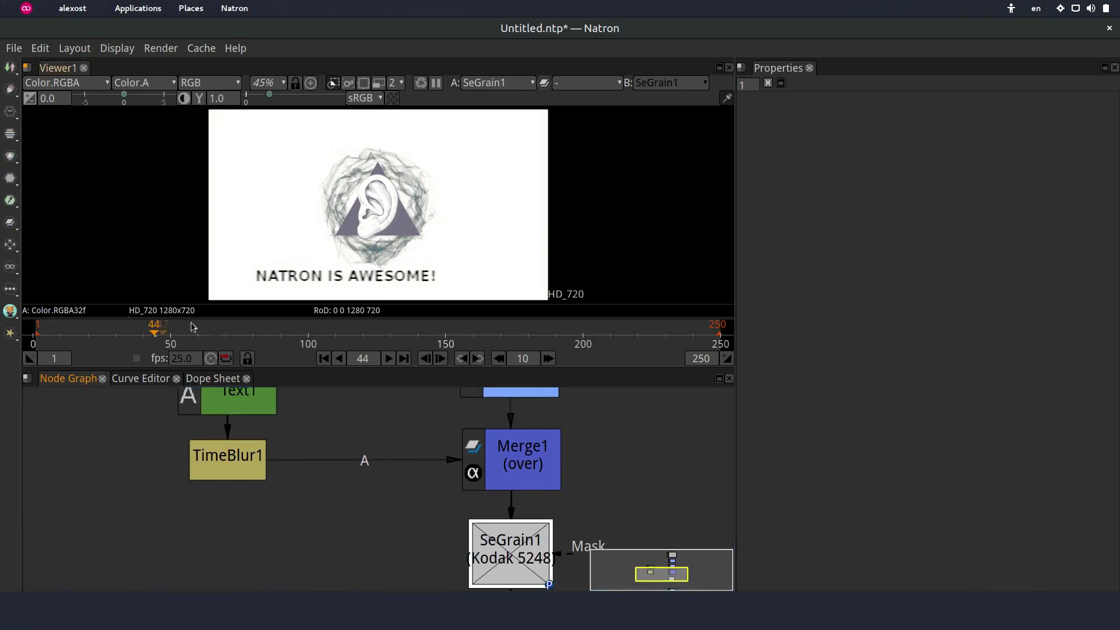
- Disable the TimeBlur1 node and scrub the timeline through the text animation, stopping at frame 43
left_click(227, 456)
key("d")
left_click_drag(115, 334, 151, 334)
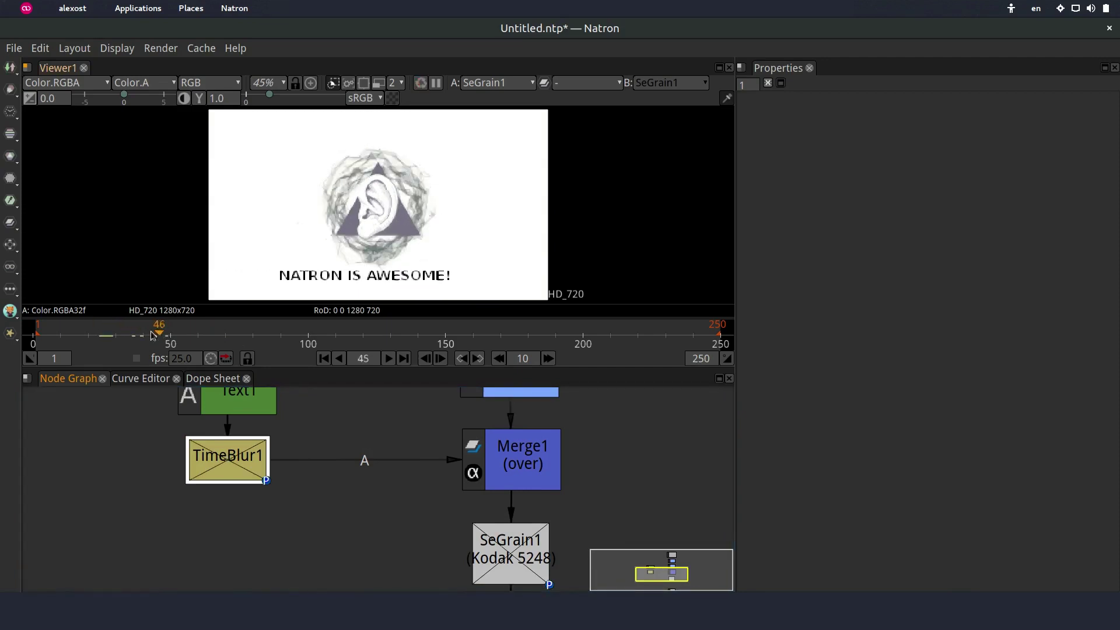
- Toggle TimeBlur1 on and off several times to compare the text with and without motion blur, leaving the node disabled
left_click(220, 455)
key("d")
key("d")
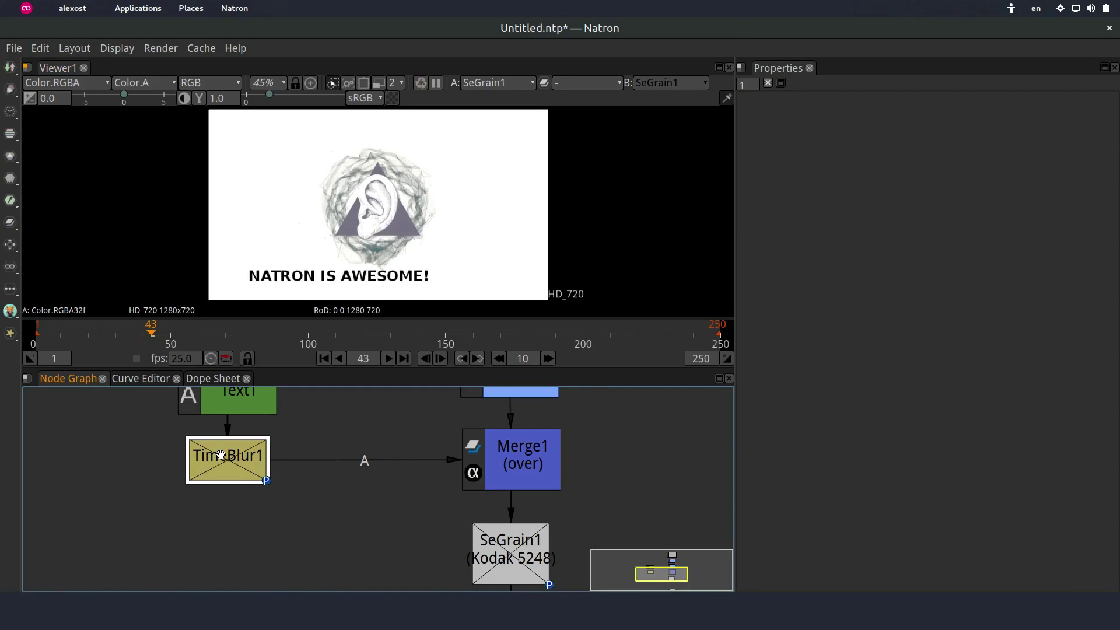
key("d")
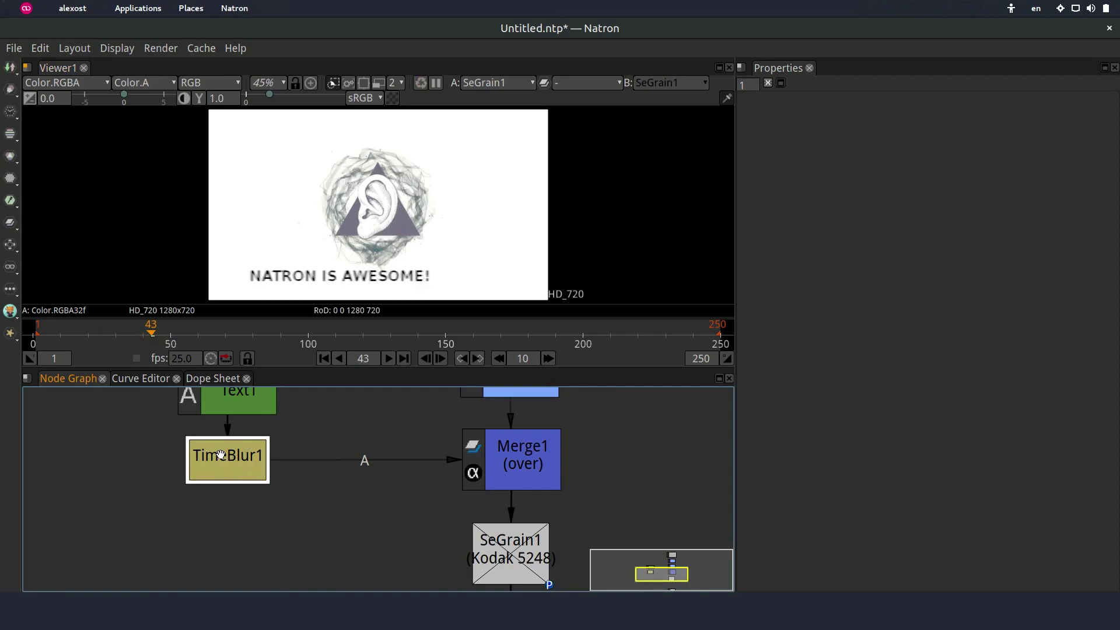
key("d")
key("d")
key("d")
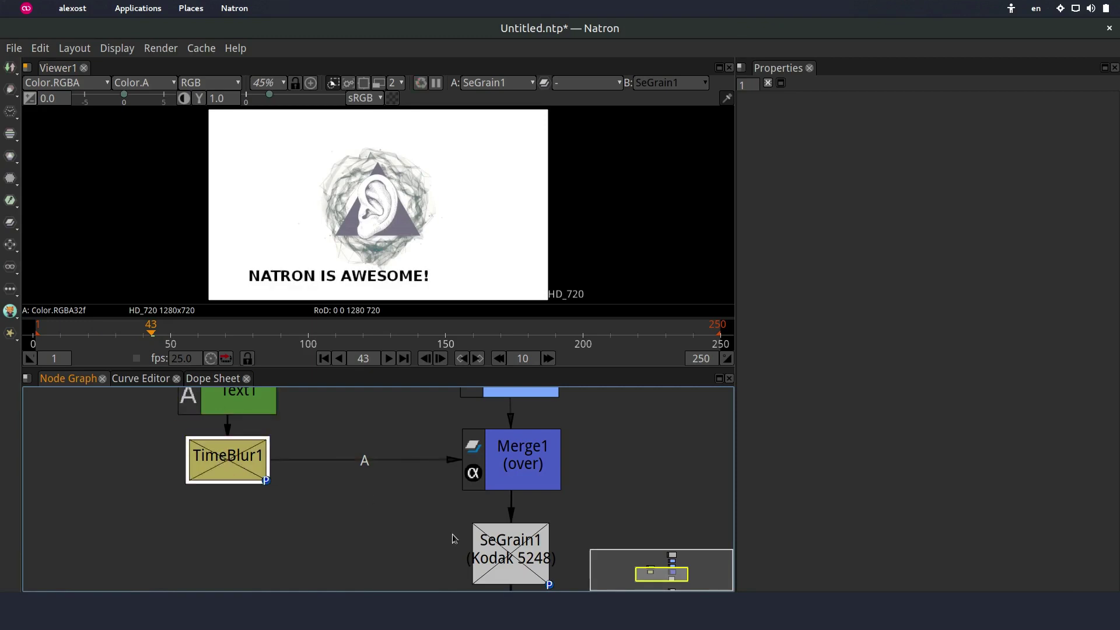
- Toggle the Grade1 node off and on to examine its effect on the ear image up close, leaving it enabled
left_click(540, 552)
left_click_drag(451, 444, 368, 550)
left_click(442, 430)
key("d")
key("d")
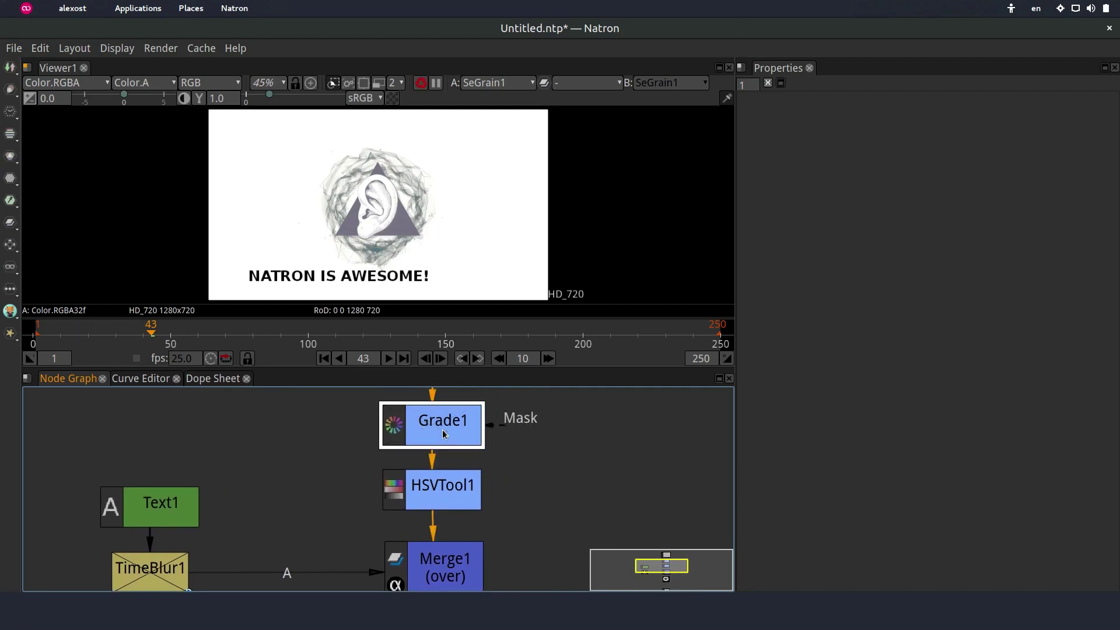
scroll(386, 235, "up", 7)
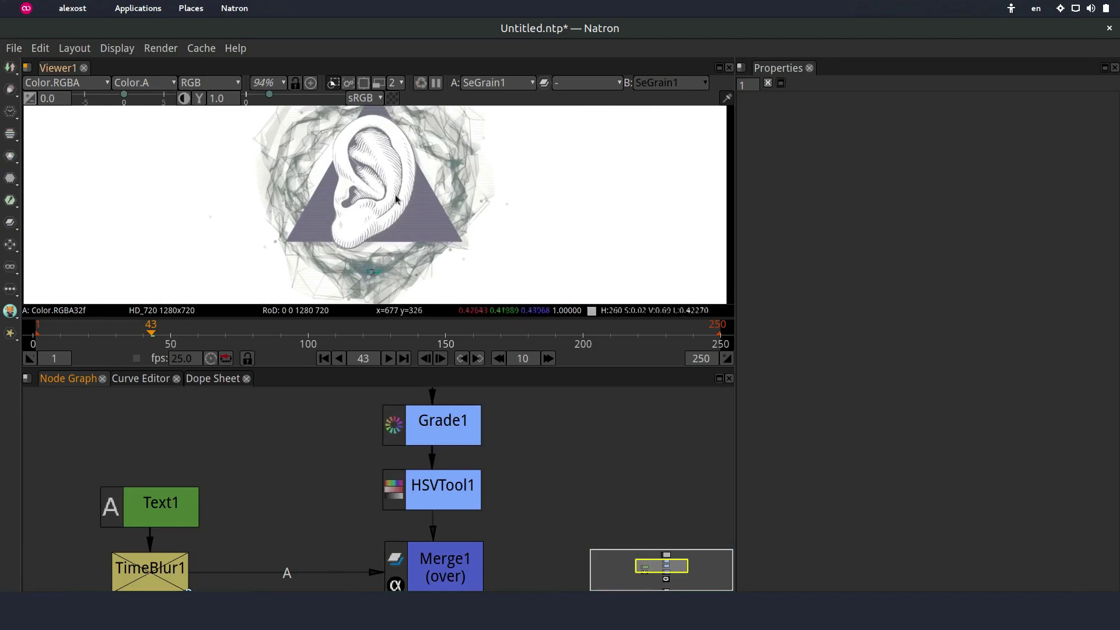
left_click(452, 439)
key("d")
key("d")
- Toggle the HSVTool1 node off and on to compare its effect on the ear image, leaving it disabled
left_click(434, 486)
key("d")
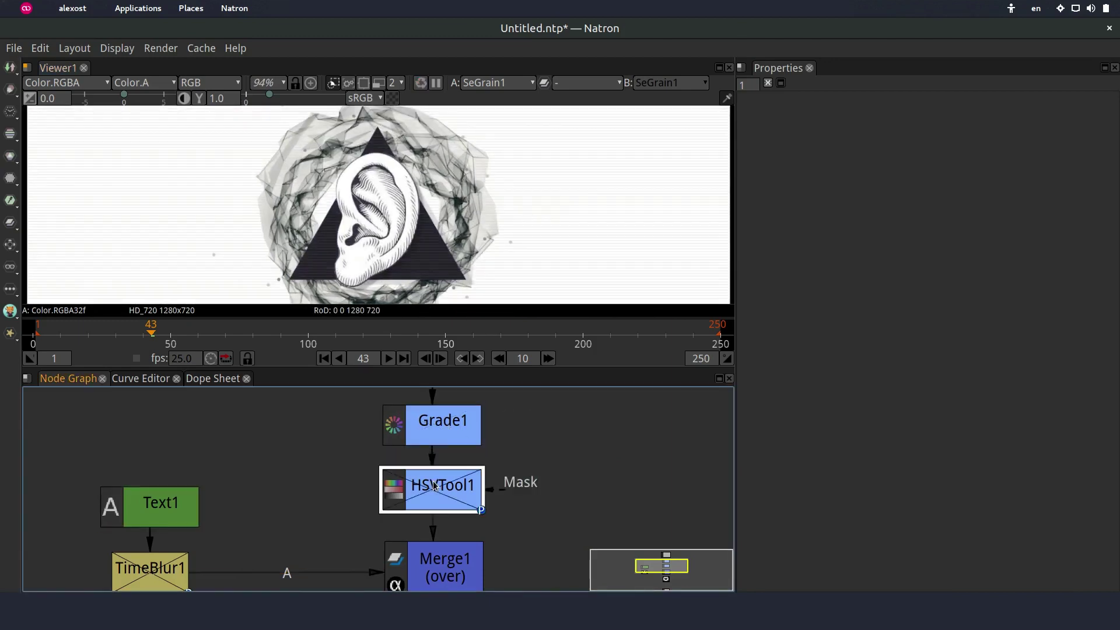
key("d")
key("d")
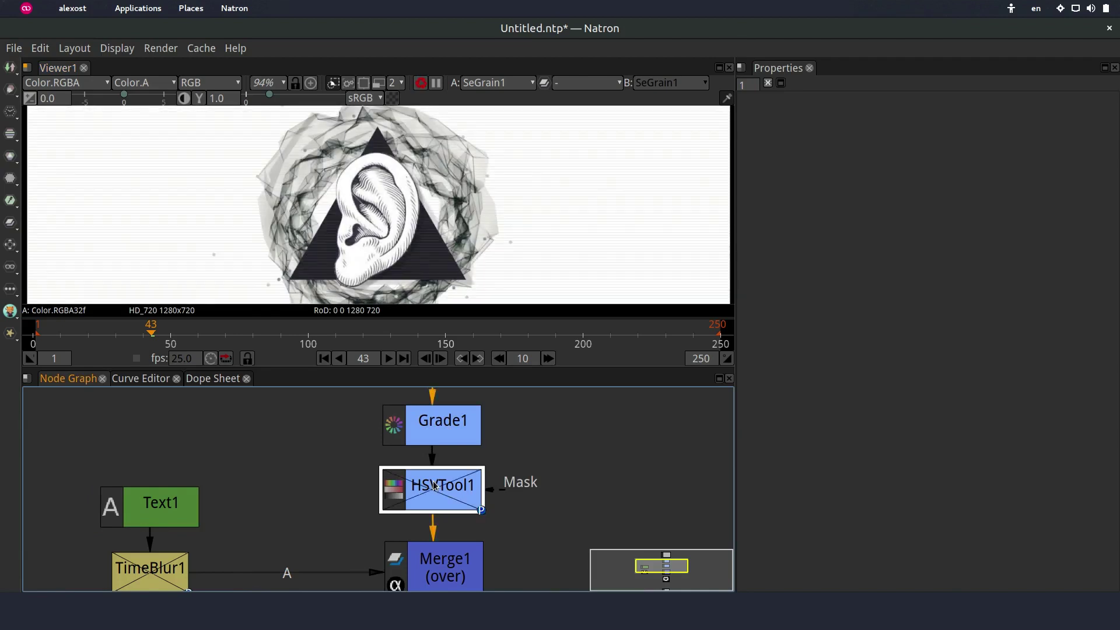